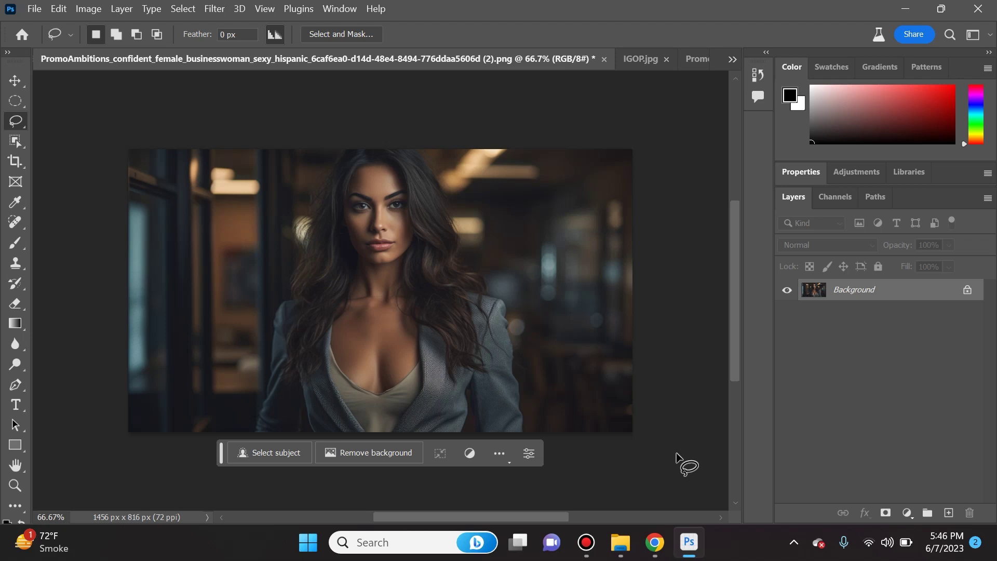
- Open Creative Cloud Desktop from the system tray's hidden icons
click(799, 549)
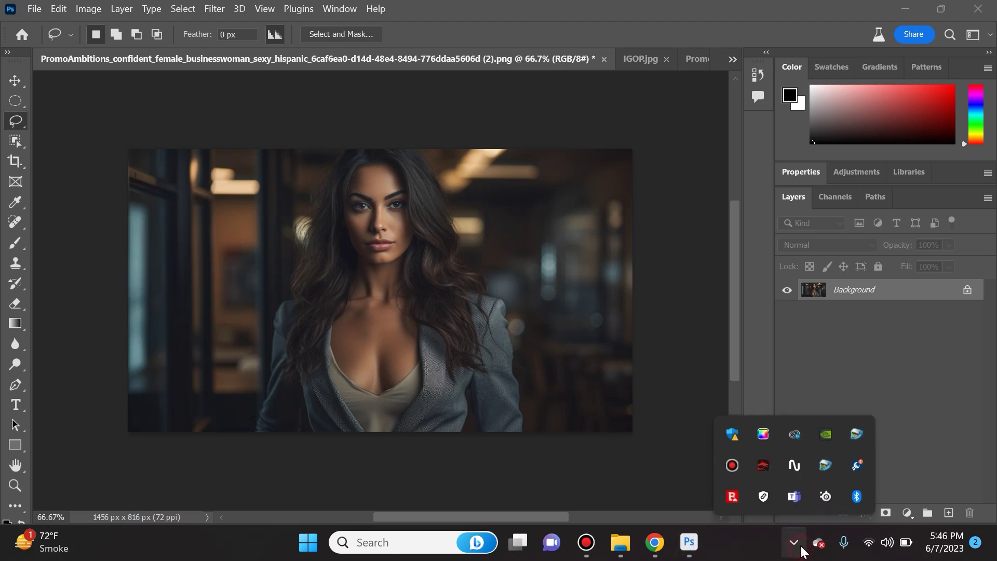
click(794, 434)
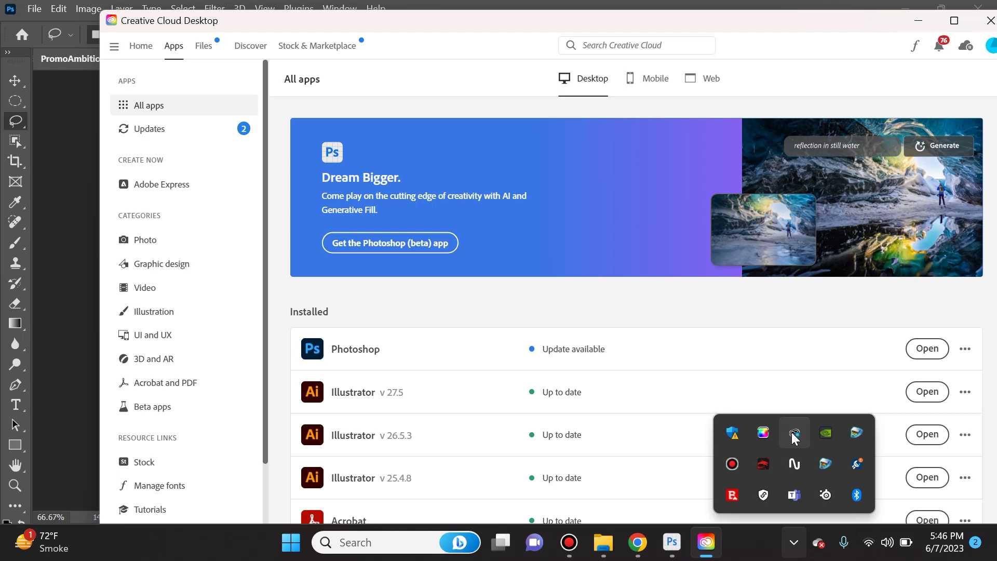
- Request the Photoshop (beta) app in Creative Cloud and return to the portrait
click(358, 248)
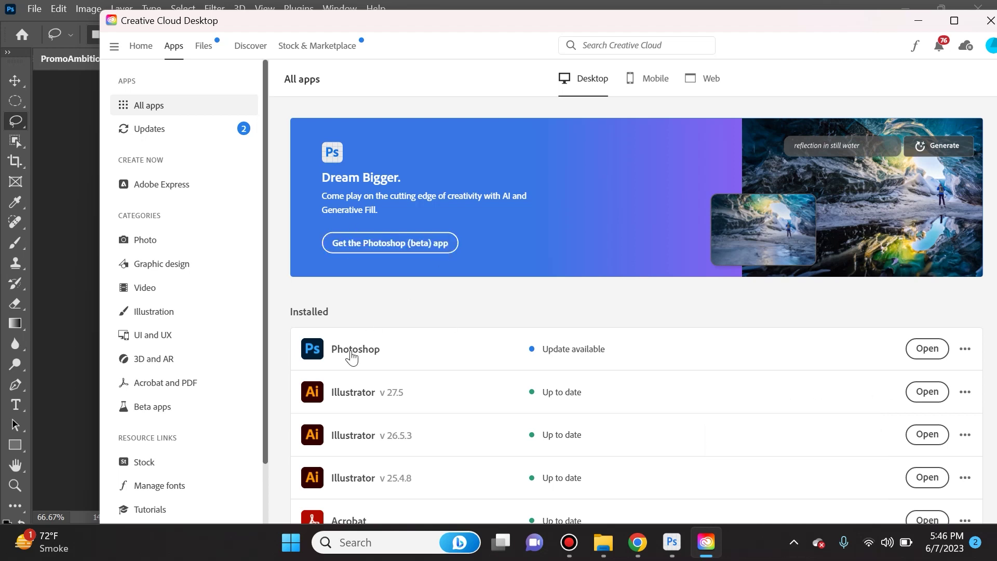
mouse_move(352, 362)
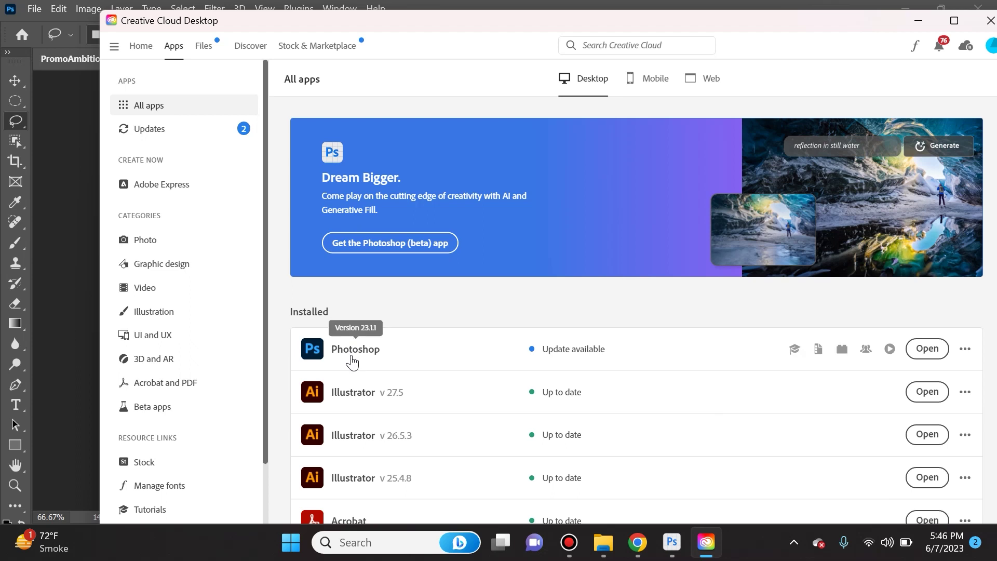
click(415, 249)
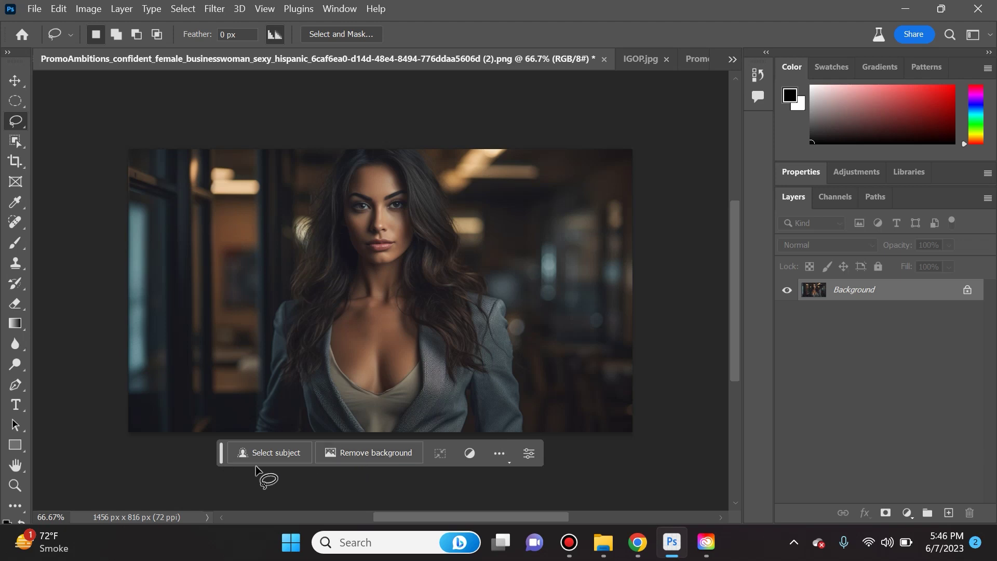
click(357, 457)
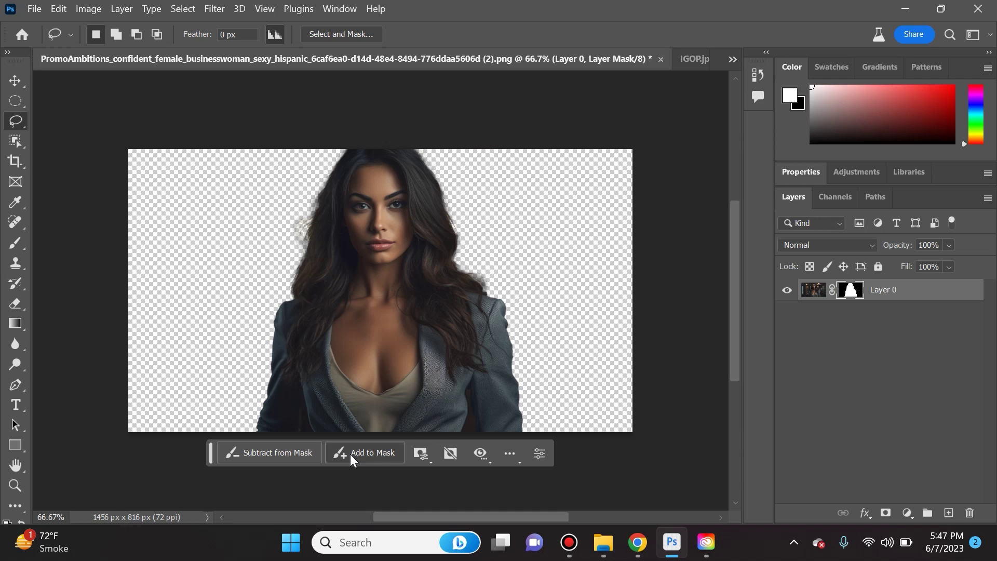
key(ctrl+2)
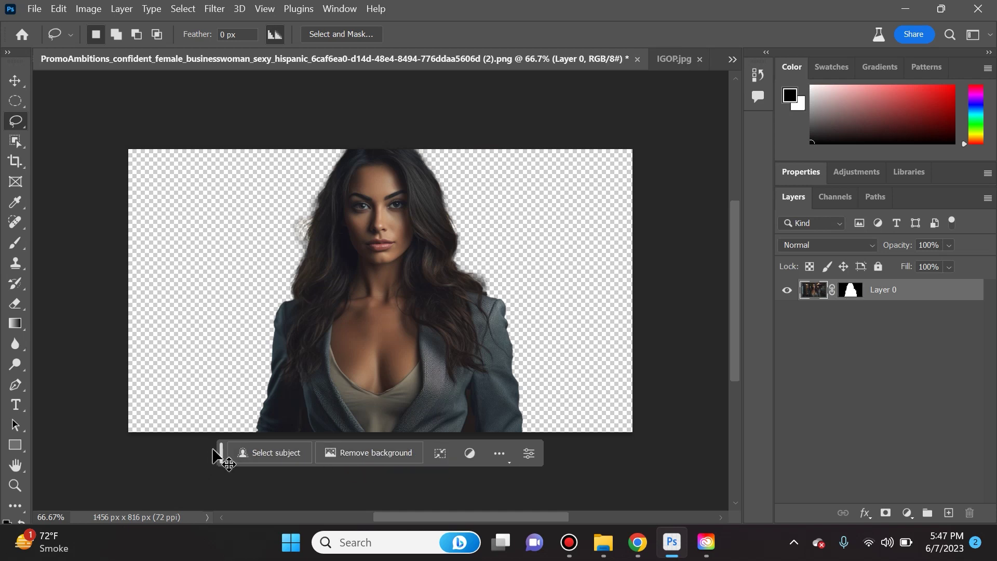
key(ctrl+z)
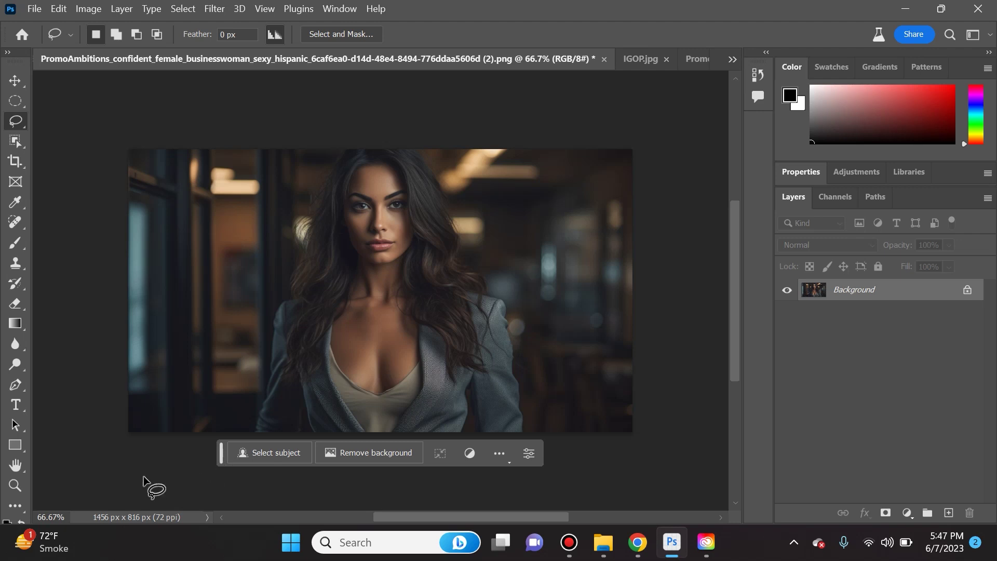
key(ctrl+minus)
key(ctrl+minus)
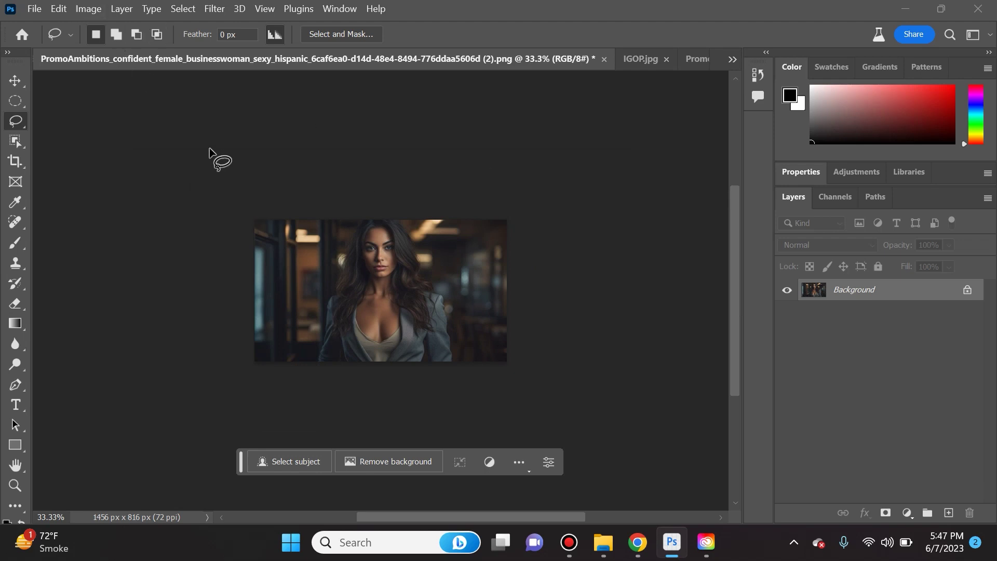
- Crop the portrait to 2:3 at 1286 × 1929 px, adding white bands above and below
key(c)
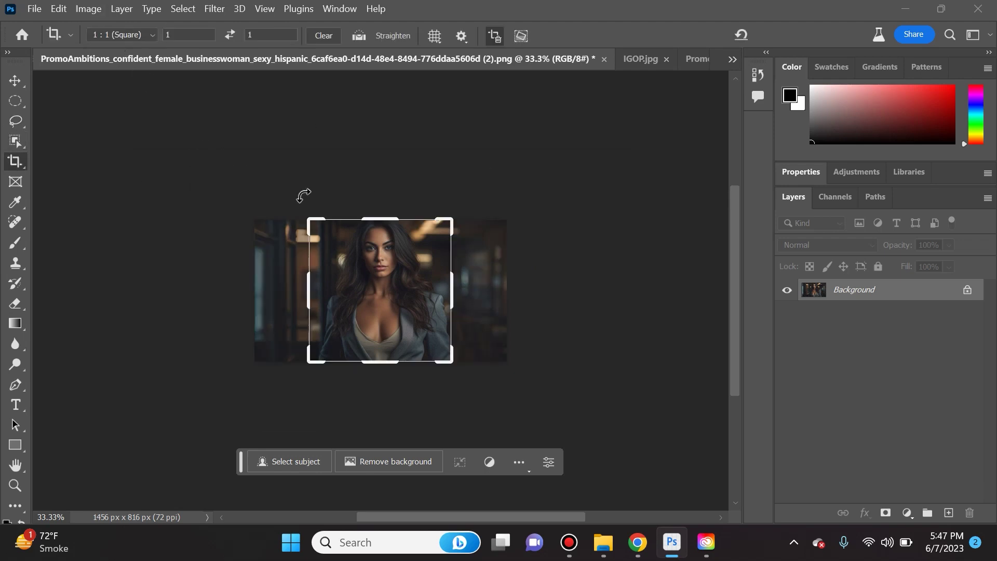
click(125, 35)
click(140, 131)
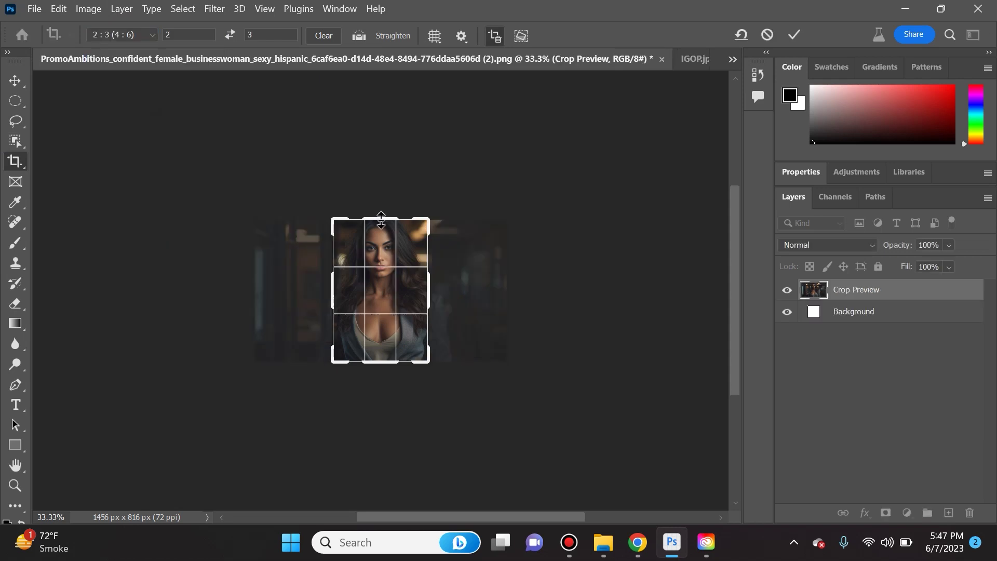
drag(369, 217, 363, 176)
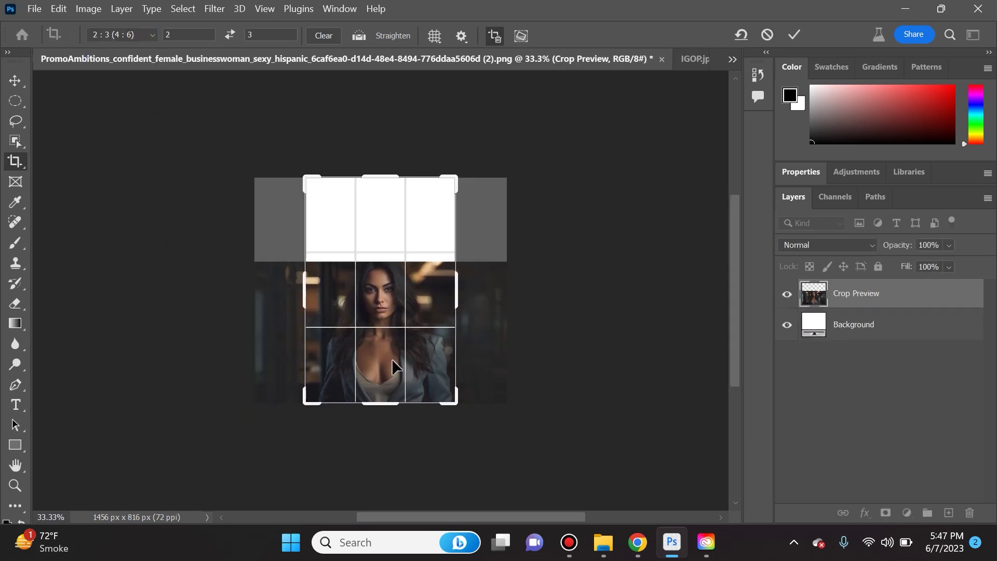
drag(385, 405, 385, 456)
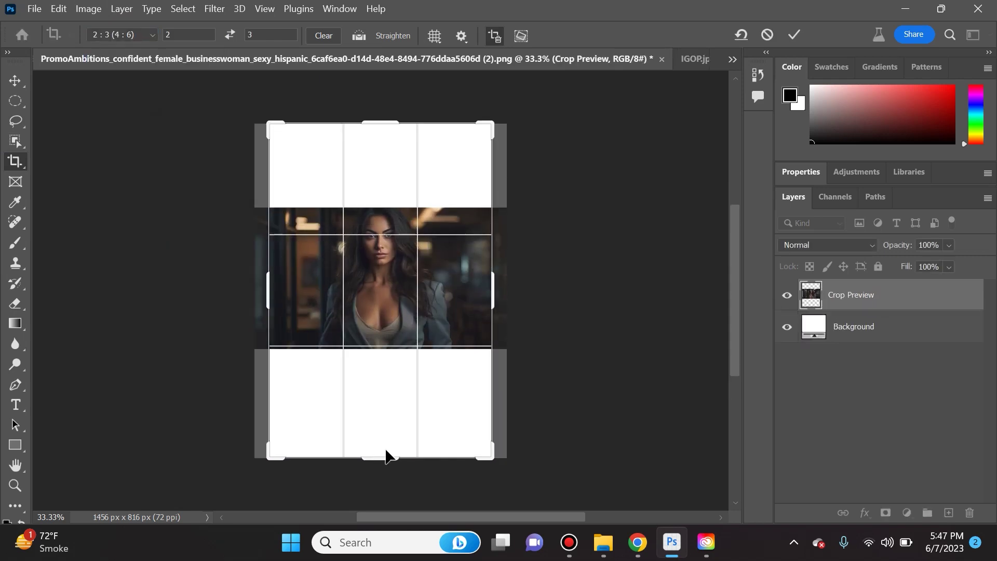
click(796, 34)
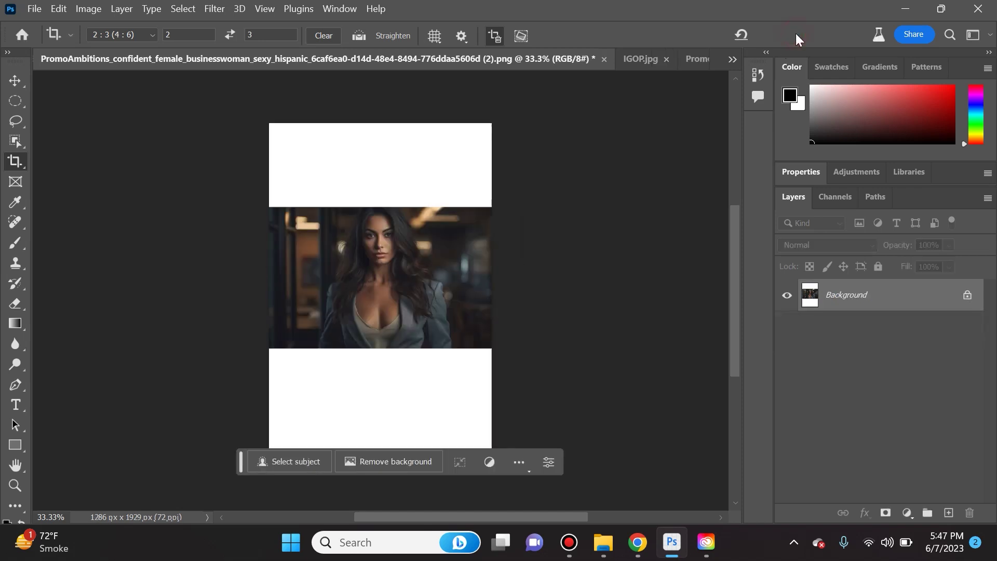
click(15, 101)
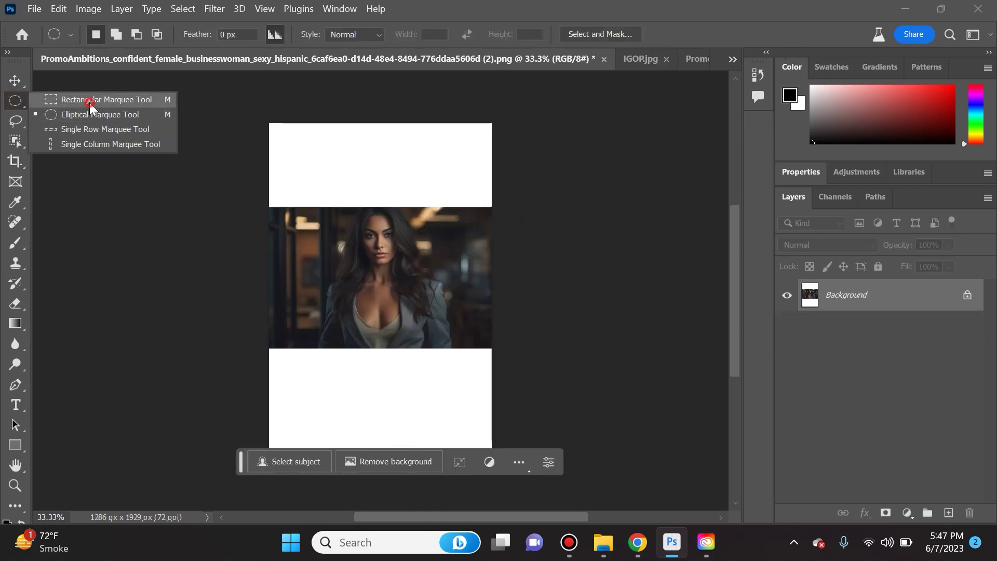
- Select both white bands and fill them using Generative Fill with an empty prompt
click(90, 101)
drag(260, 107, 534, 212)
key(shift)
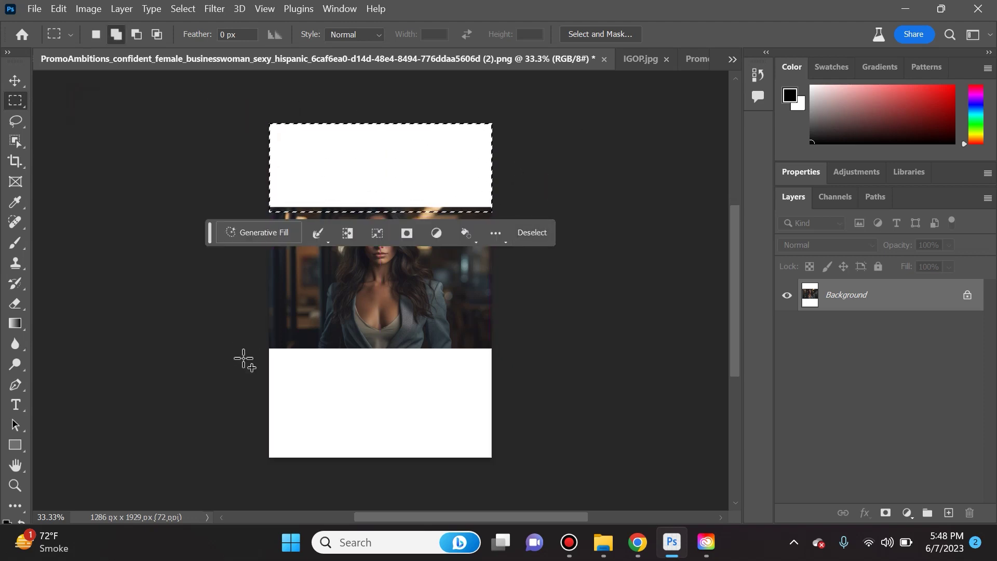
drag(258, 345, 500, 458)
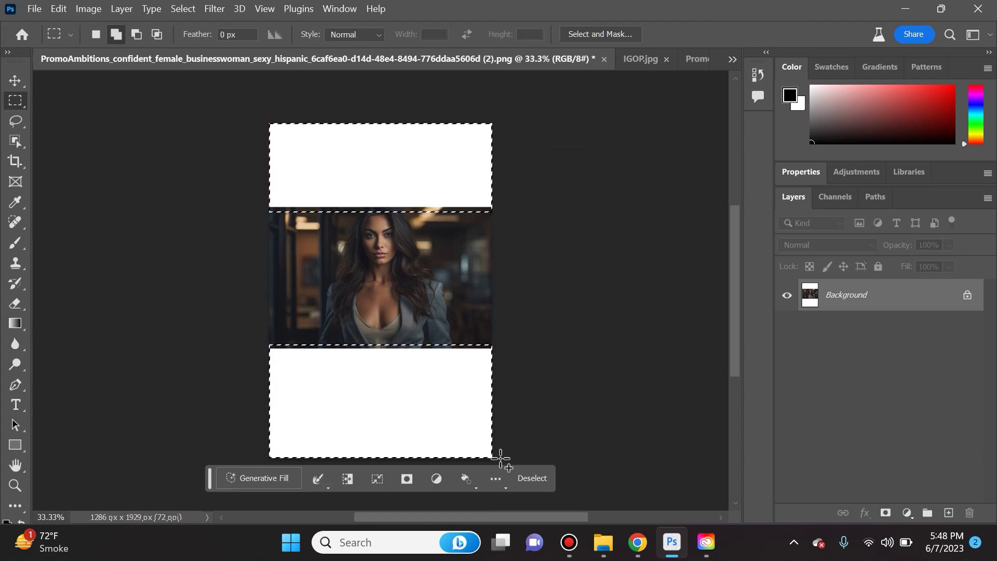
click(264, 481)
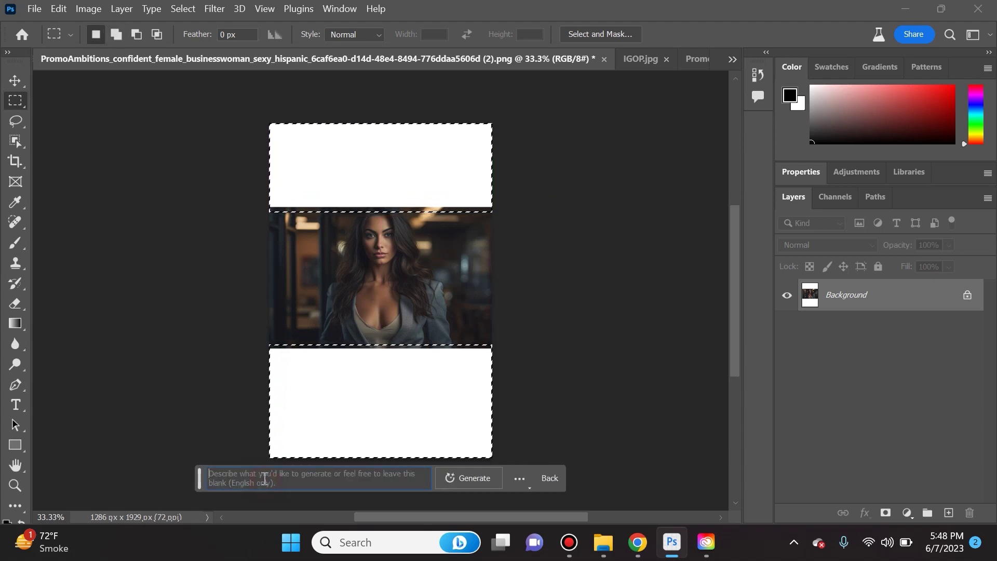
click(465, 478)
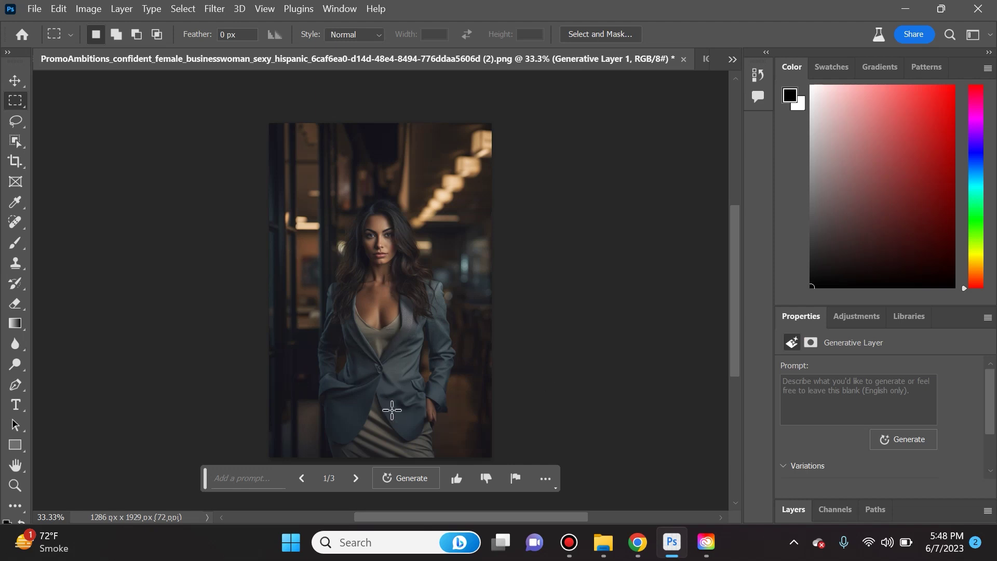
- Browse the three generated fill variations and keep the first one
click(355, 479)
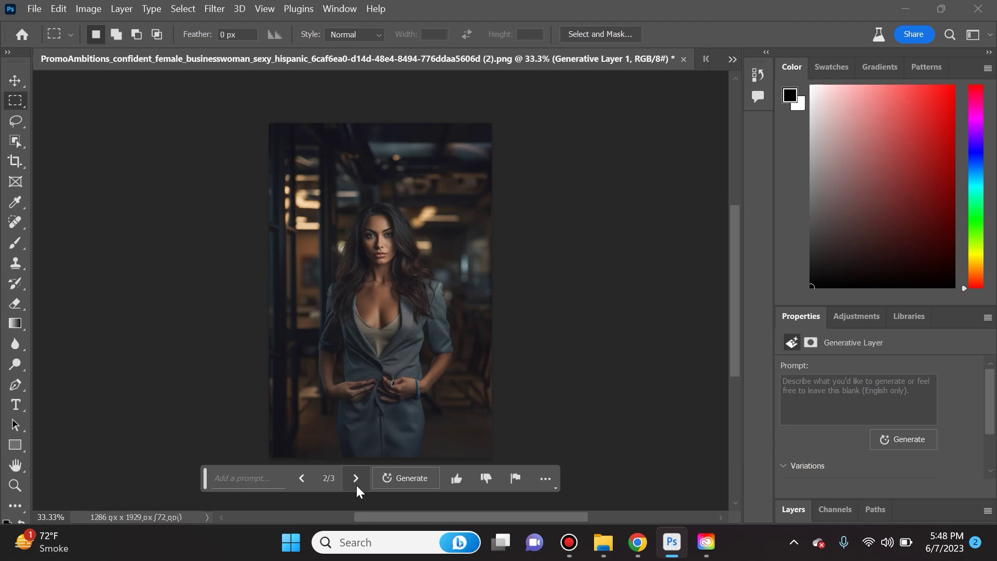
click(356, 485)
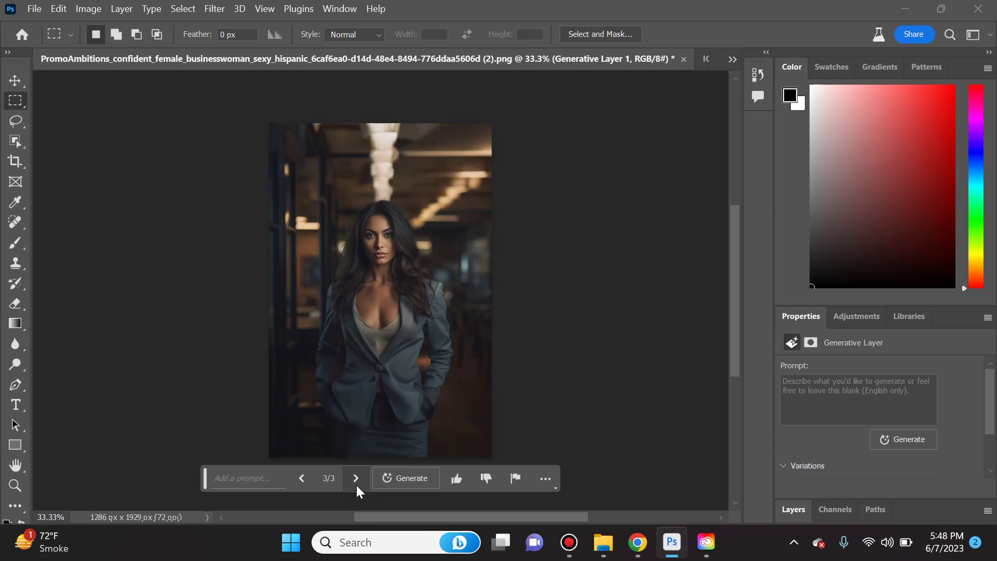
click(301, 479)
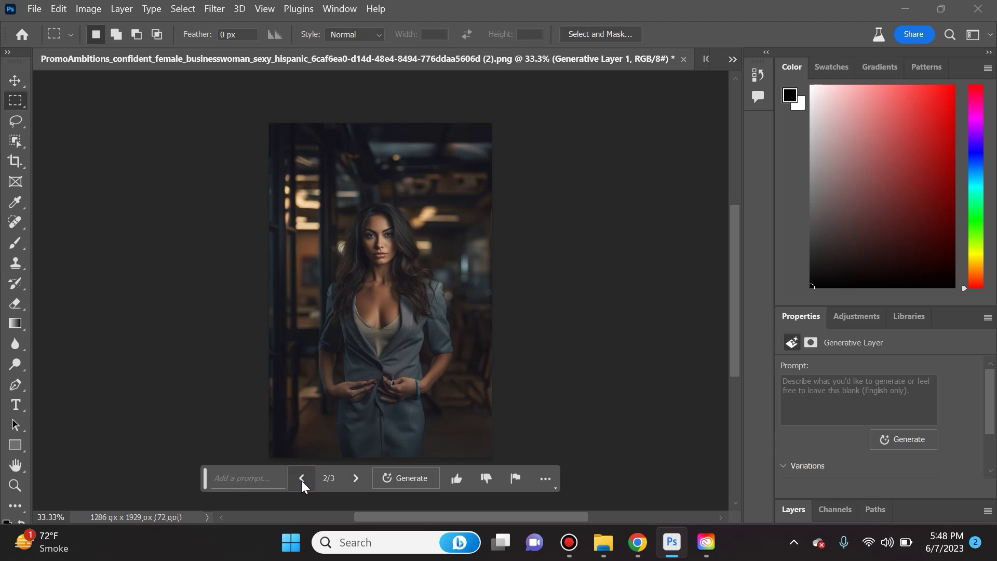
click(301, 479)
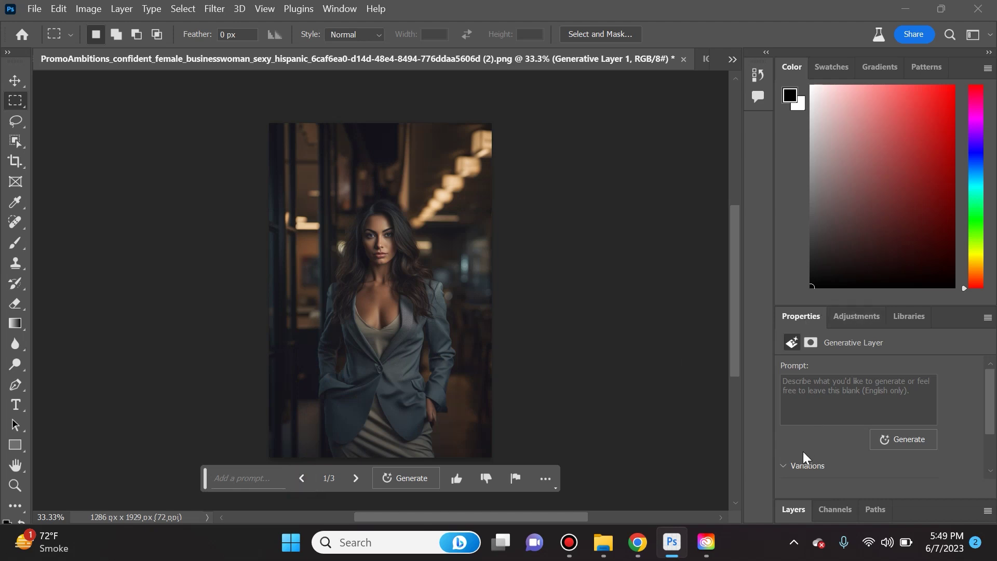
- Enlarge the Layers panel to show more layers and zoom in on the portrait
click(789, 508)
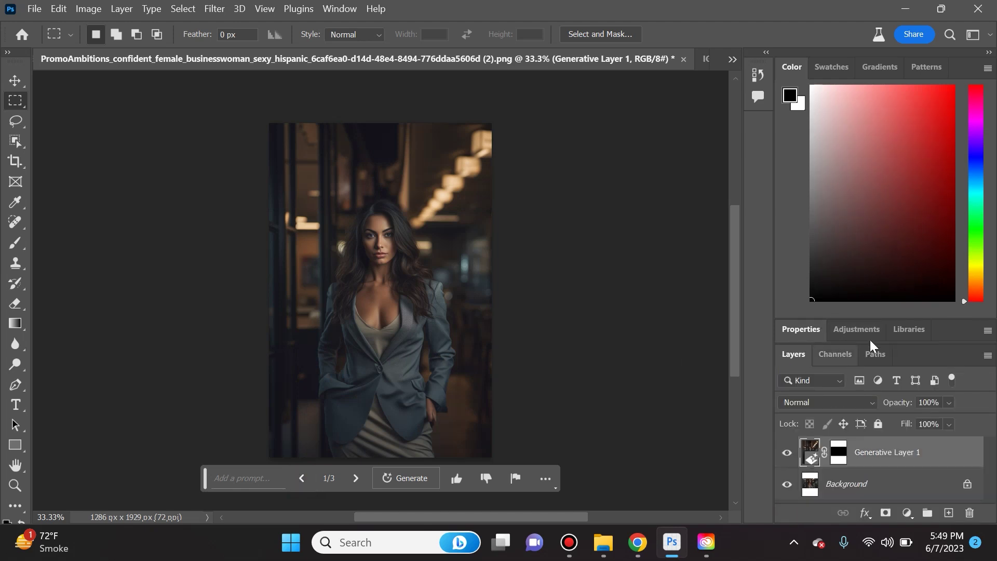
drag(901, 338, 890, 196)
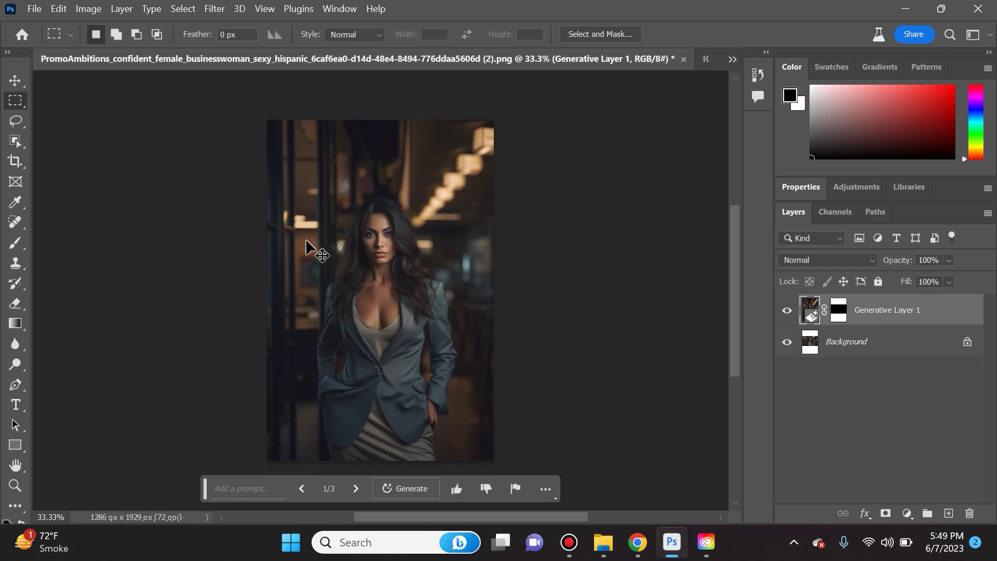
key(ctrl+plus)
key(ctrl+plus)
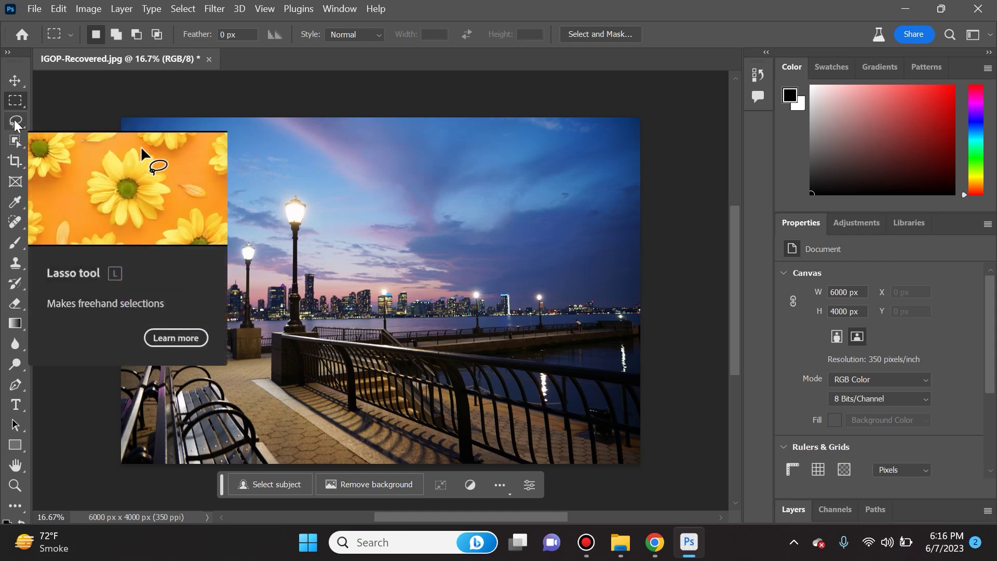
- Lasso a freehand patch of shadowed paving beside the railing in the promenade photo
click(15, 122)
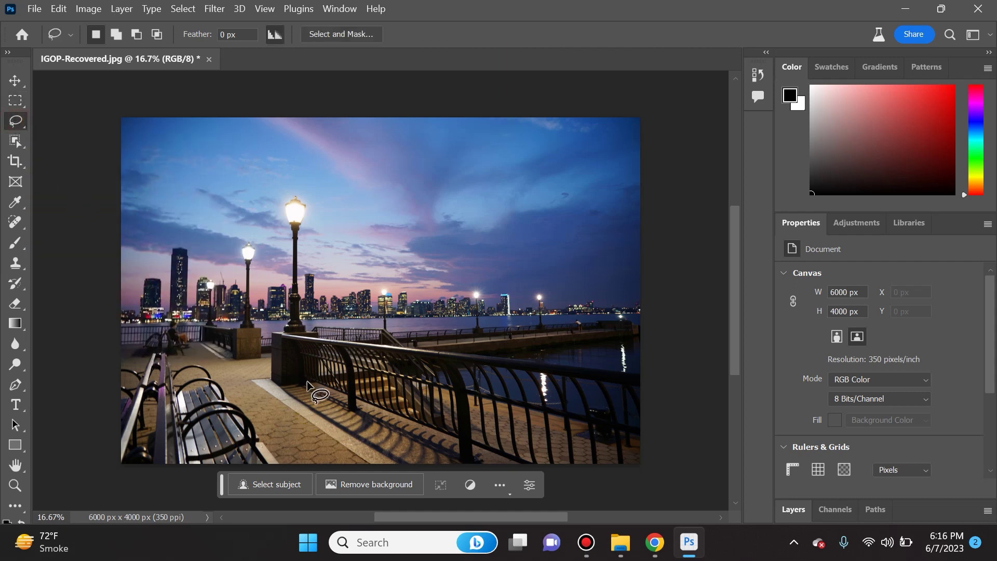
mouse_move(301, 407)
mouse_down()
mouse_move(326, 387)
mouse_move(352, 386)
mouse_move(413, 405)
mouse_move(425, 428)
mouse_move(424, 444)
mouse_move(322, 456)
mouse_up()
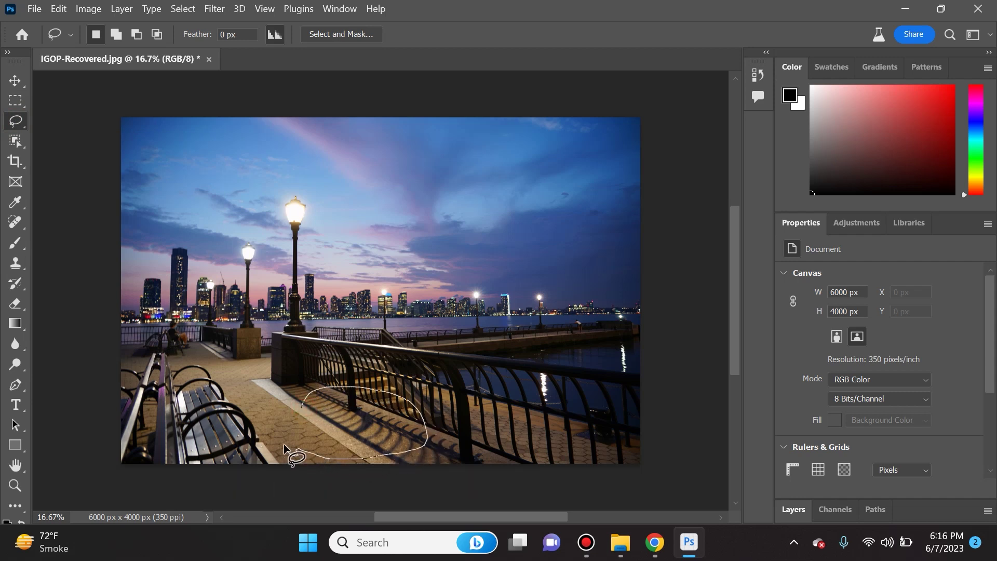
drag(289, 410, 304, 403)
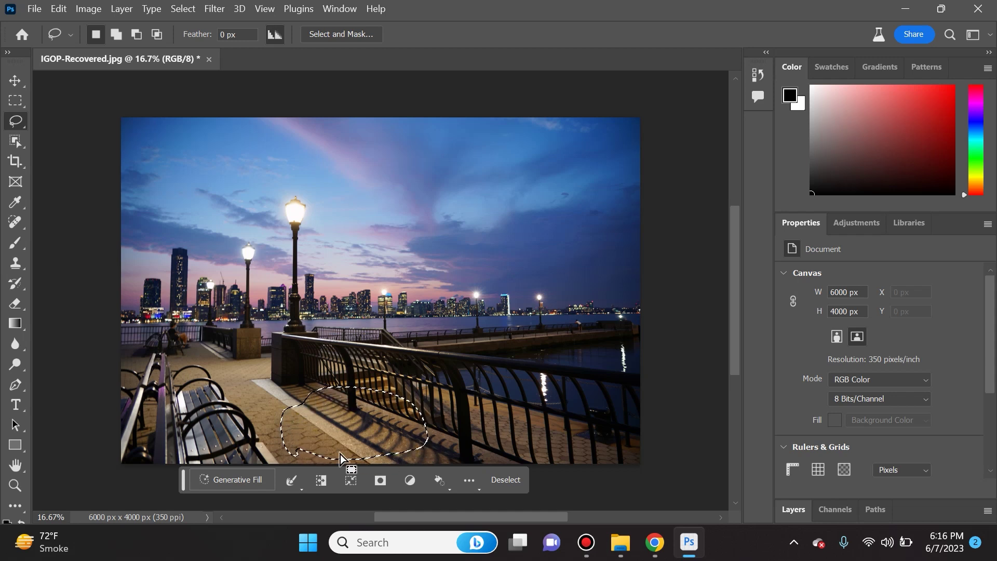
- Generate a 'large tortoise' on the paving and keep variation 2 of 3
click(245, 476)
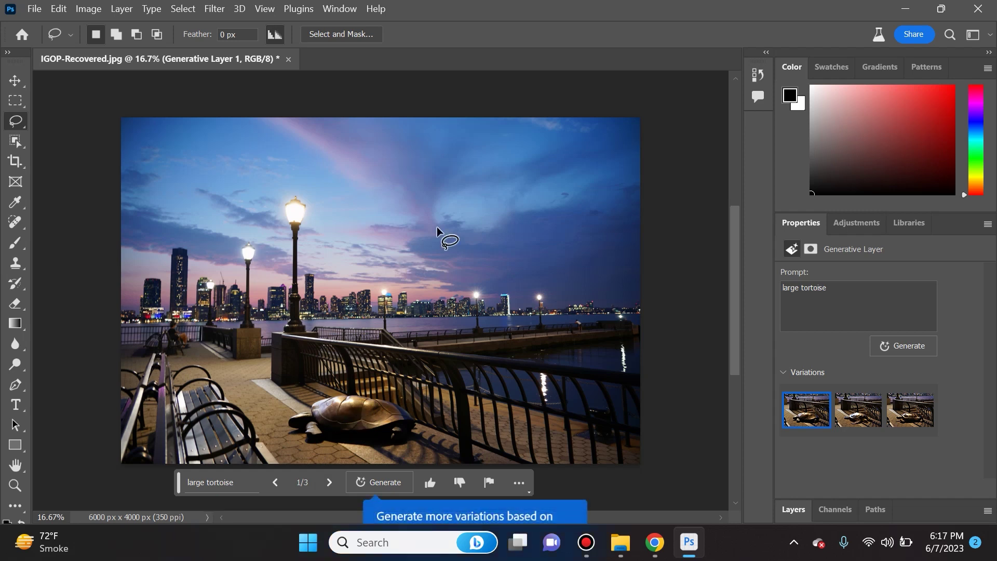
scroll(325, 451, left, 1)
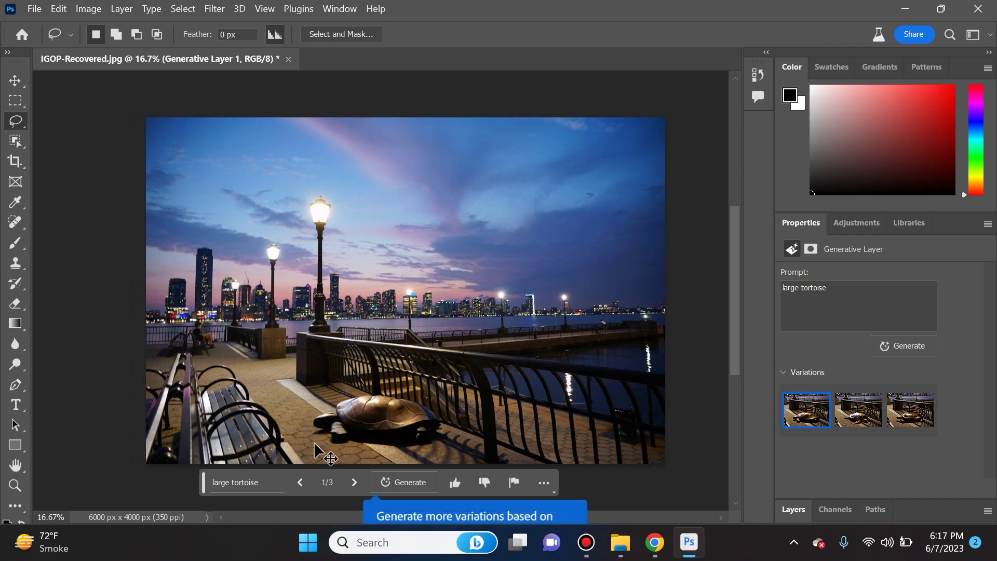
key(z)
click(379, 424)
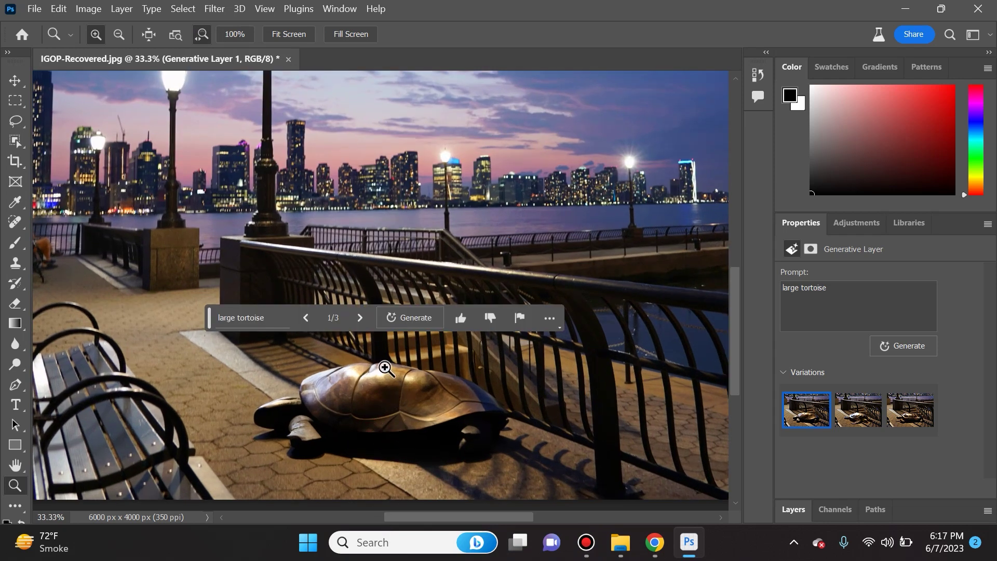
click(359, 318)
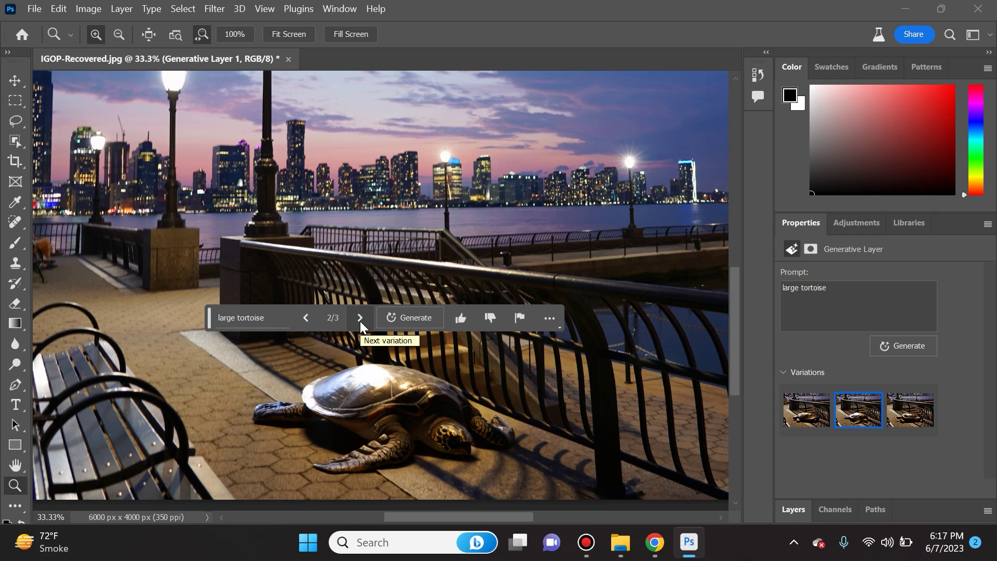
click(360, 317)
click(305, 317)
alt+click(423, 386)
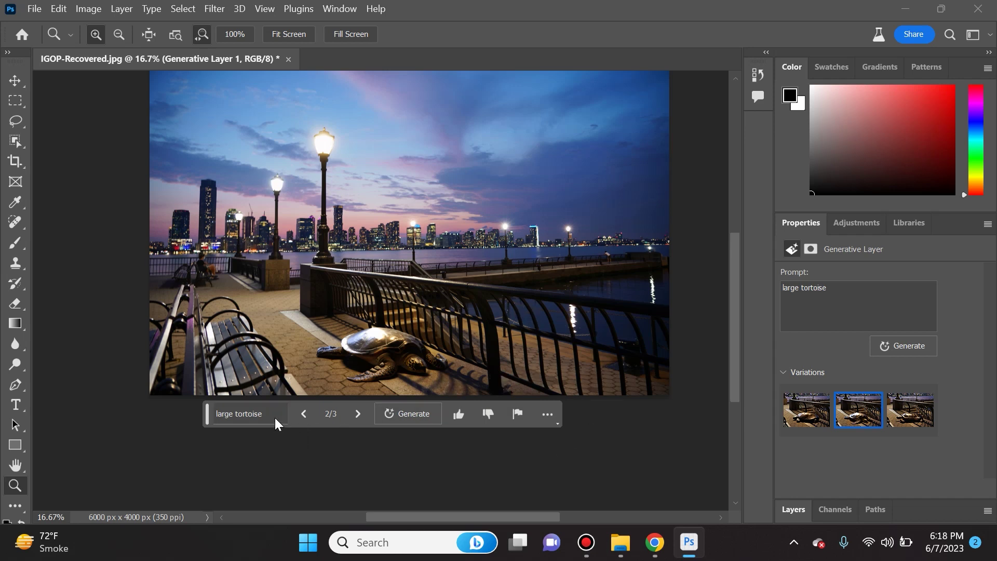
click(16, 120)
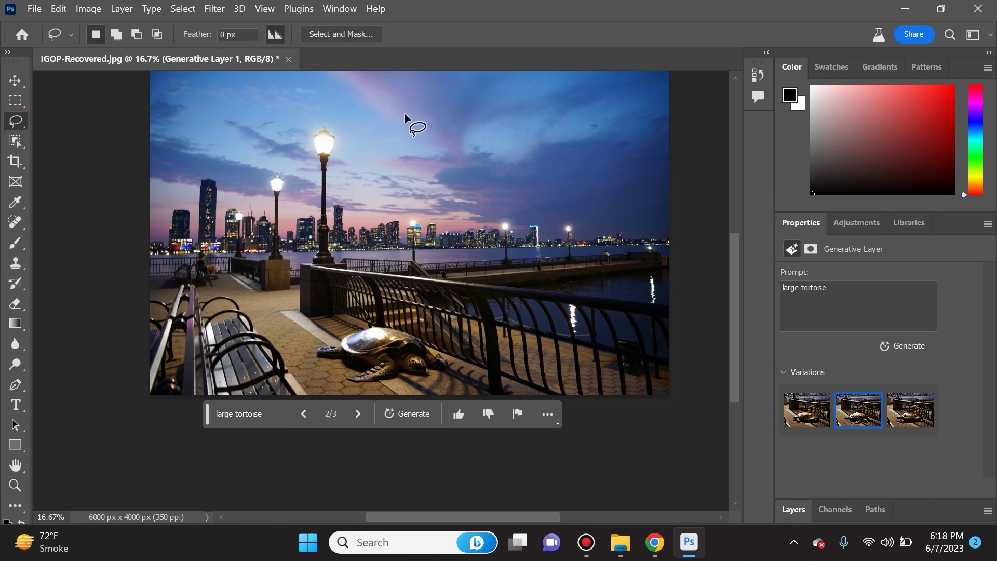
- Lasso an area of sky above the skyline
drag(405, 114, 517, 92)
mouse_move(613, 114)
mouse_down()
mouse_move(629, 149)
mouse_move(622, 194)
mouse_move(549, 231)
mouse_move(460, 214)
mouse_up()
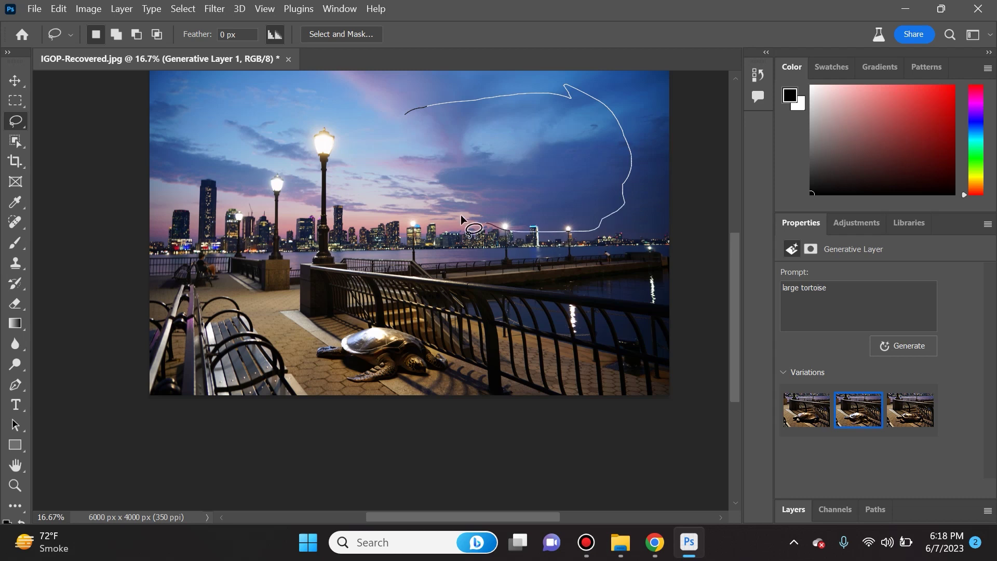
drag(389, 138, 414, 105)
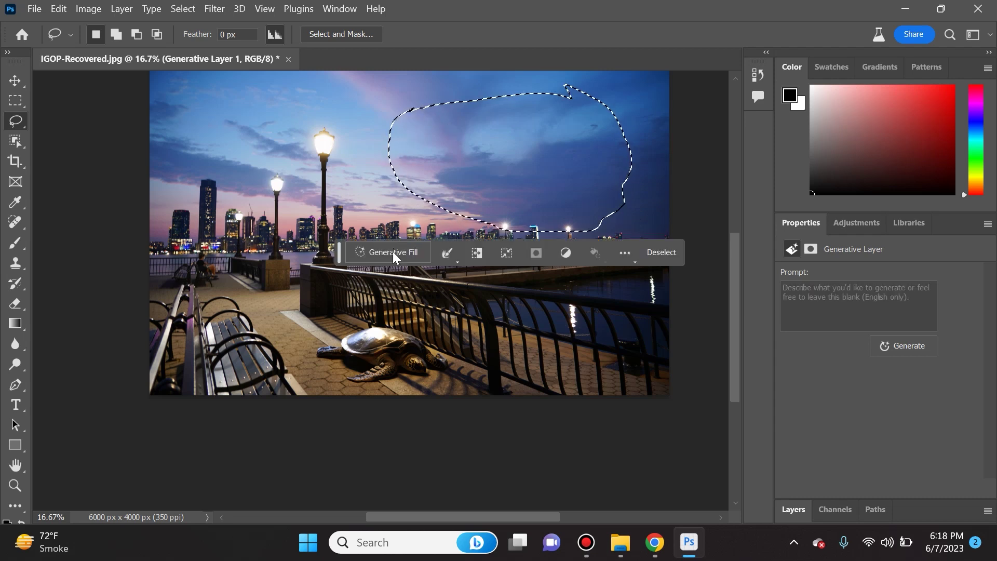
- Generate 'Alien Invasion' in the sky and compare the three spaceship variations
click(392, 251)
text(Ai)
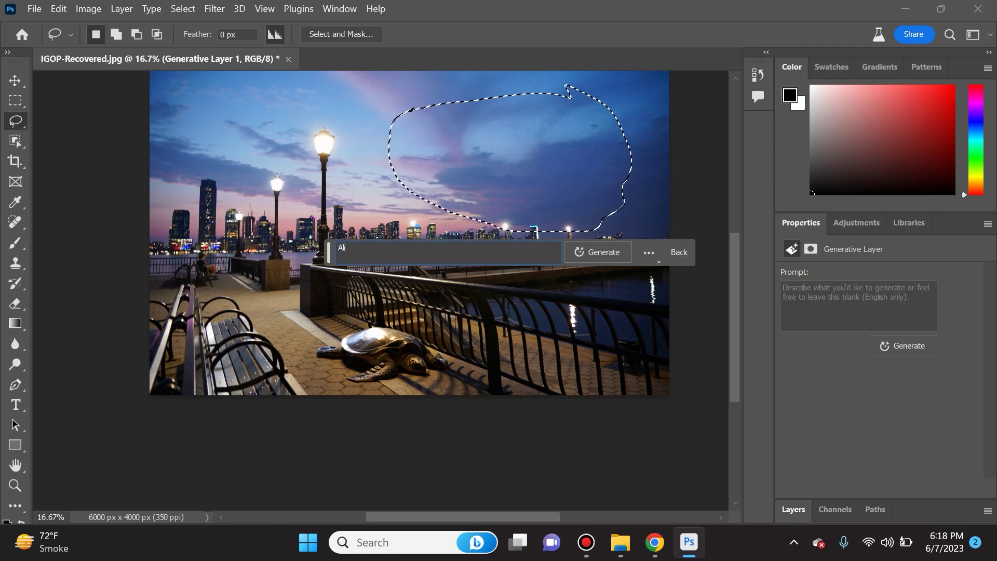
text(ien Invasion)
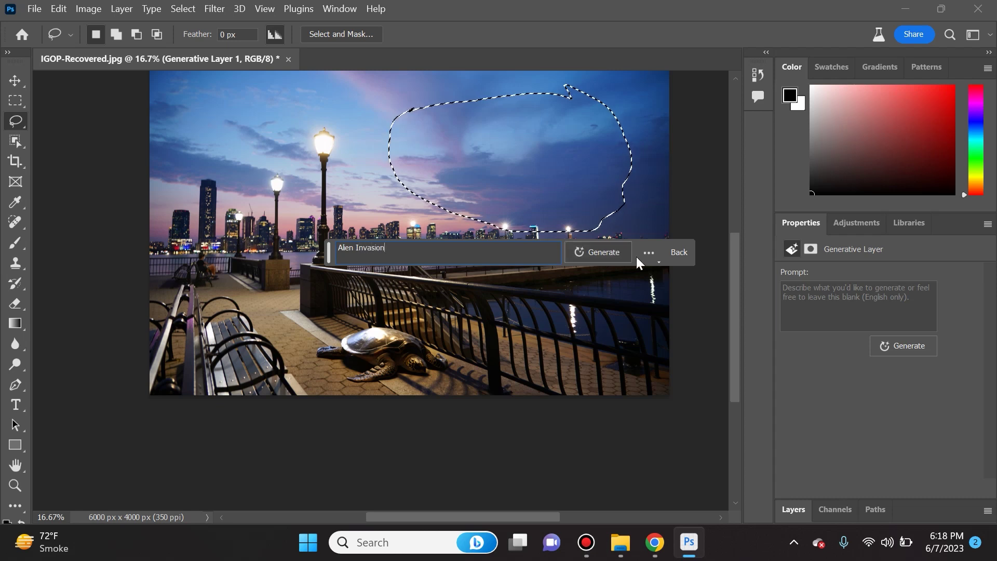
click(605, 257)
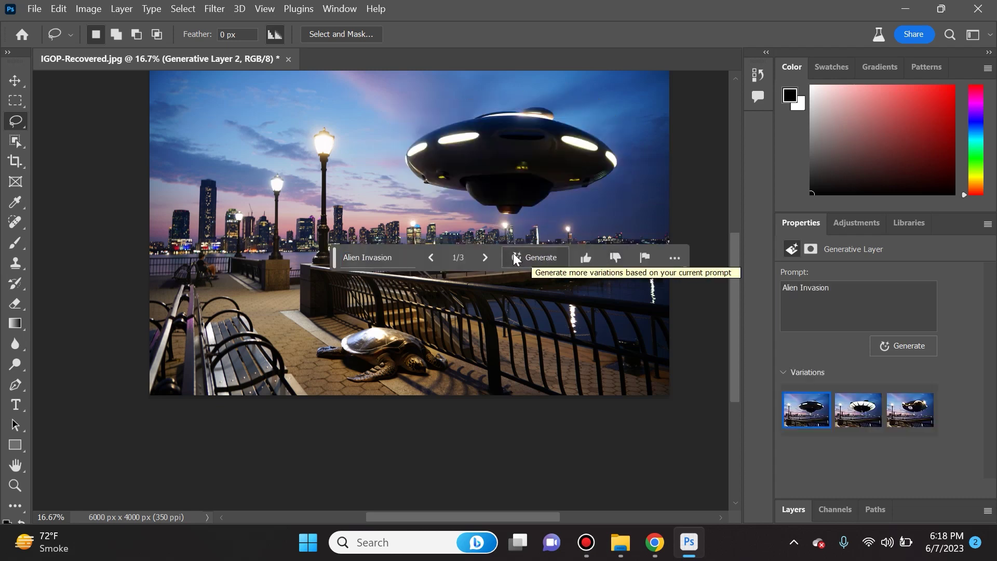
click(479, 256)
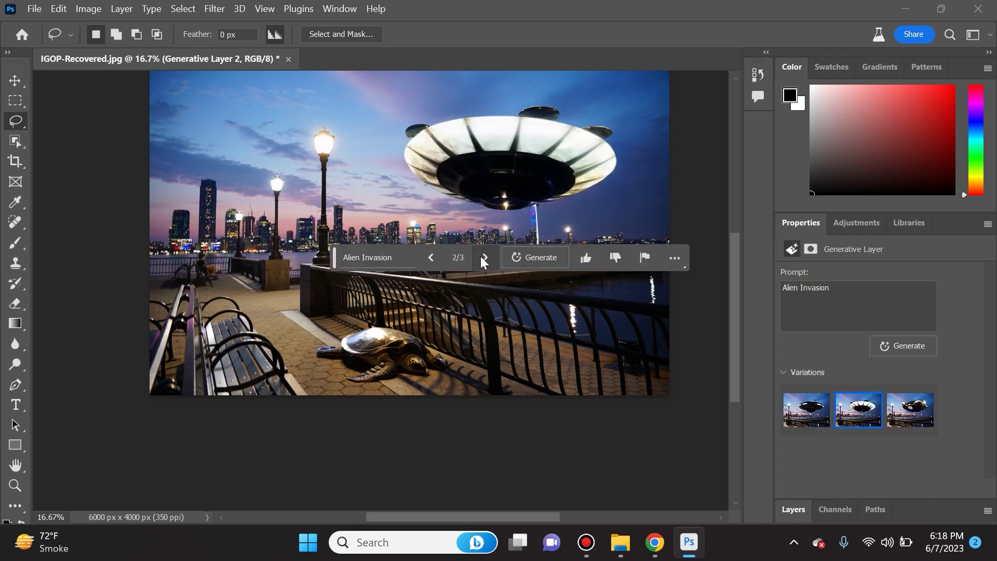
click(481, 256)
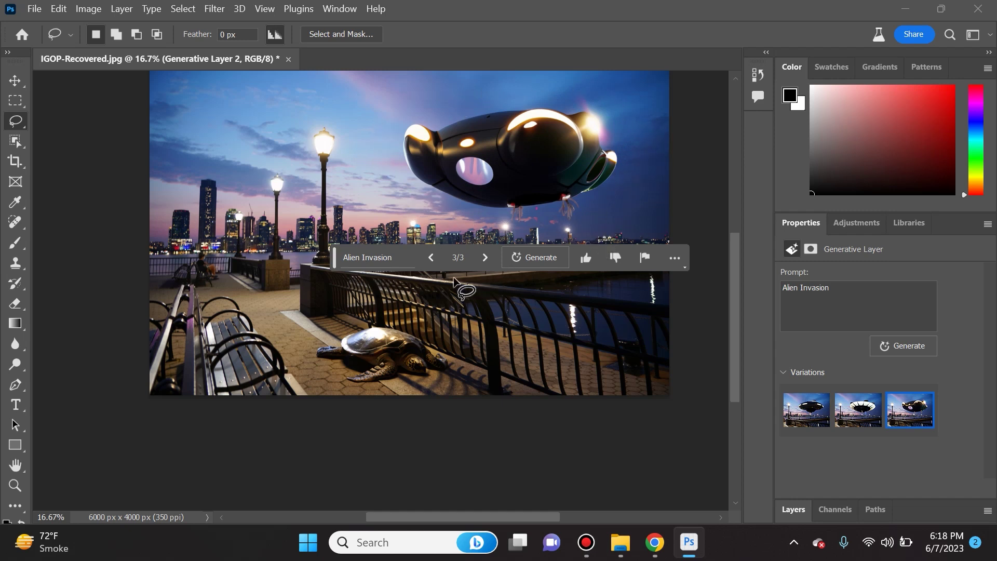
click(425, 263)
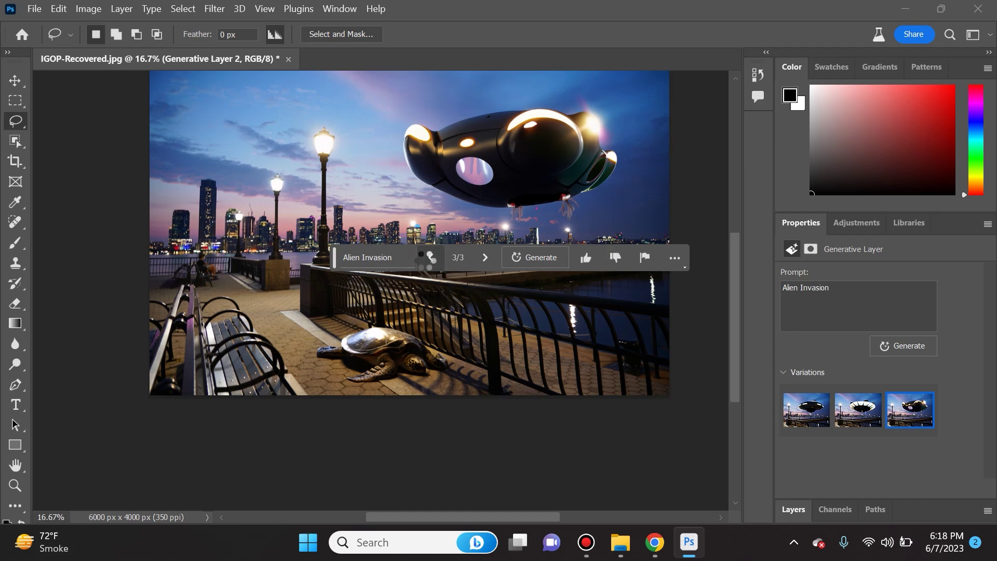
- Keep spaceship variation 1, then lasso the woman's eyes and enter a 'Glasses' prompt
click(426, 260)
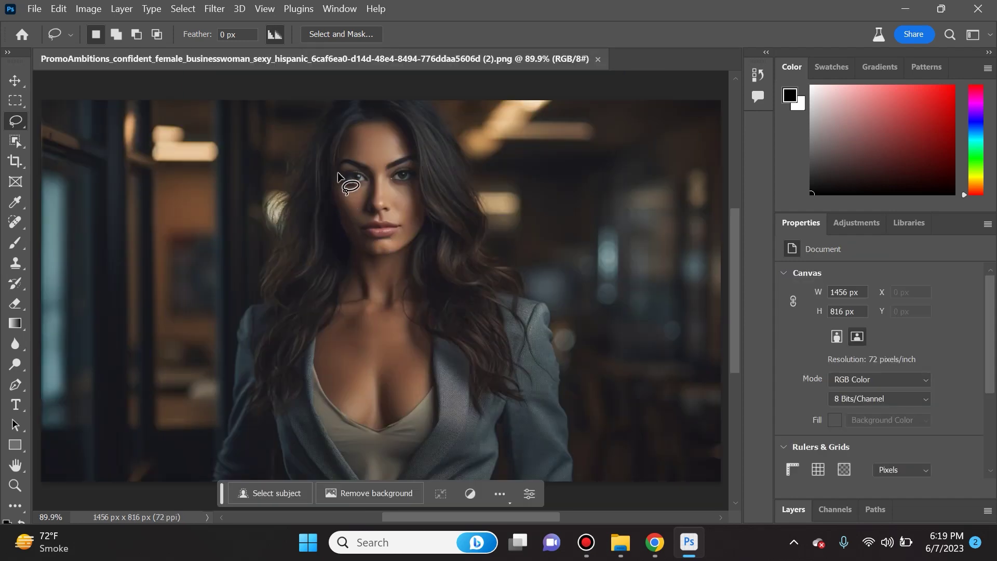
click(338, 174)
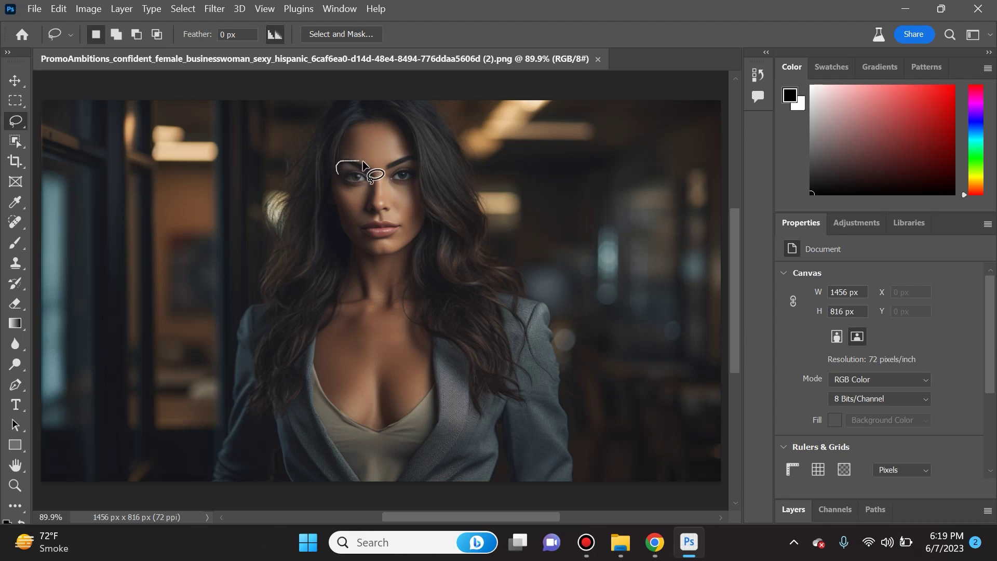
mouse_move(387, 162)
mouse_down()
mouse_move(414, 158)
mouse_move(421, 181)
mouse_move(342, 185)
mouse_move(337, 162)
mouse_up()
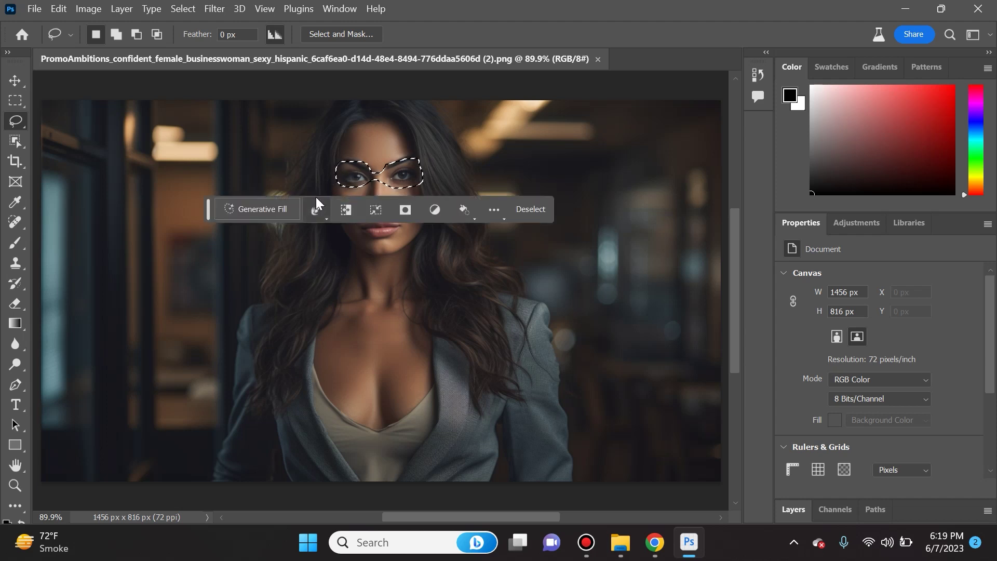
click(268, 205)
text(Glasses)
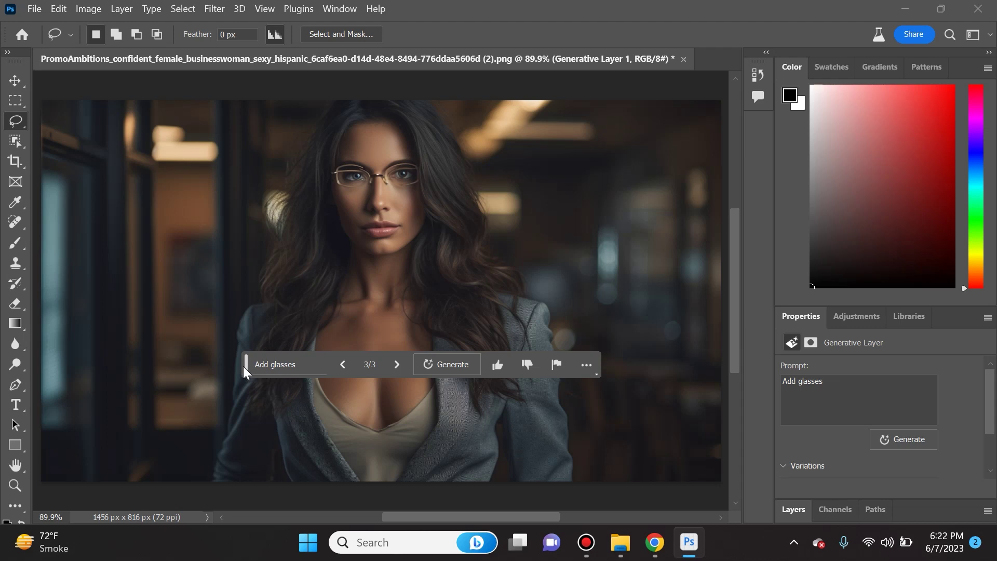
- Move the prompt bar below the portrait and give the glasses result a thumbs-up
drag(245, 366, 208, 291)
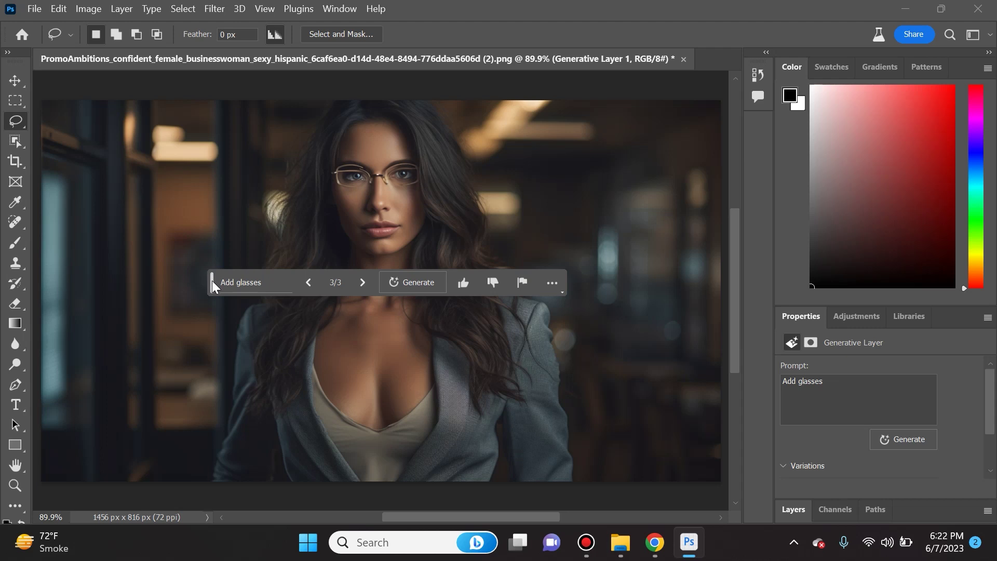
drag(212, 281, 209, 460)
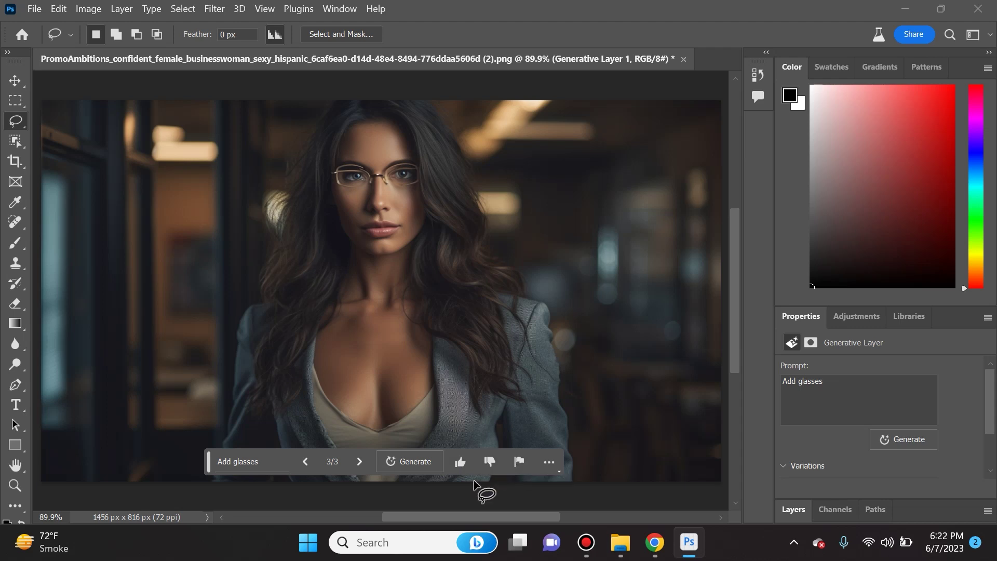
click(465, 465)
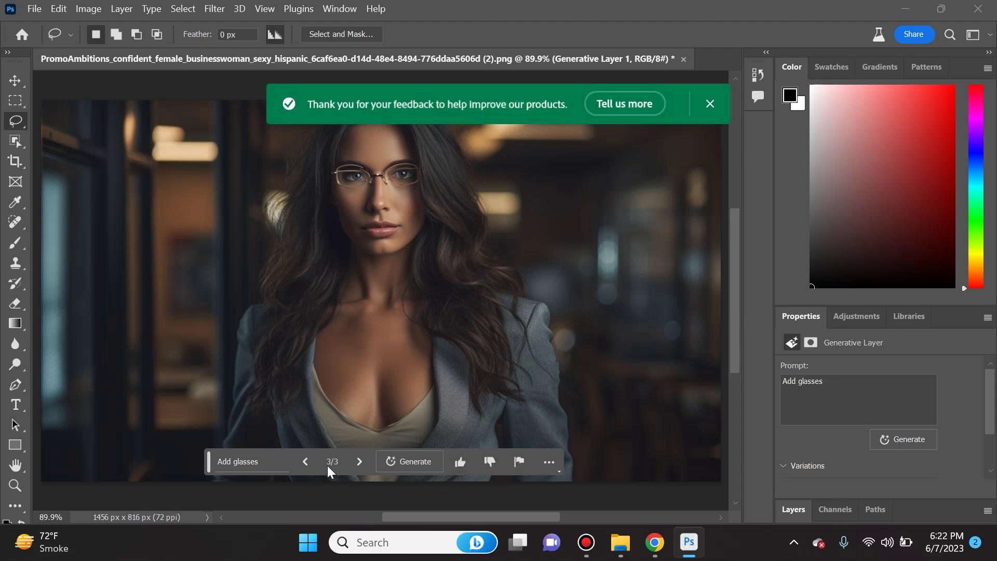
- Browse the glasses variations and settle on variation 3 of 3
click(306, 462)
click(306, 461)
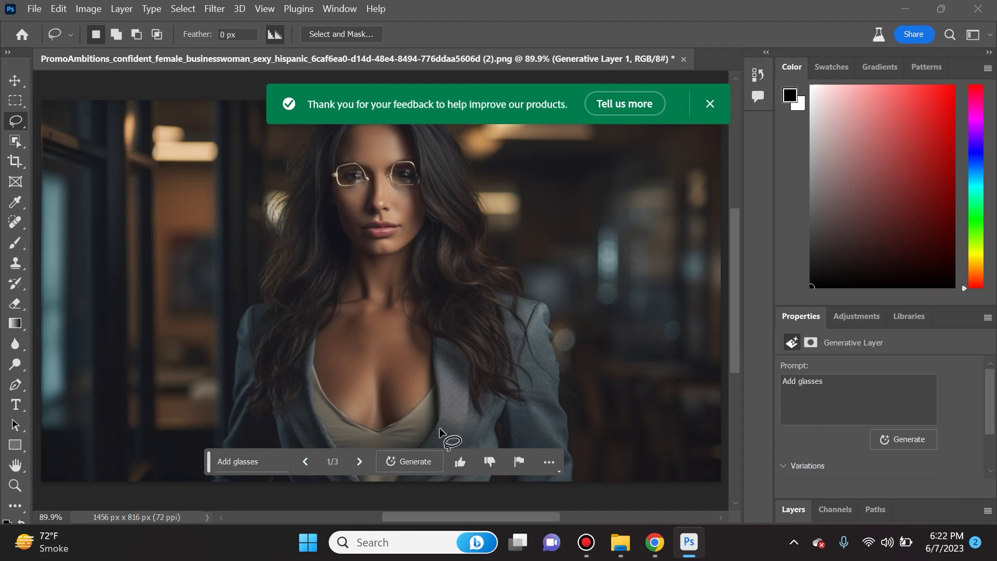
click(491, 459)
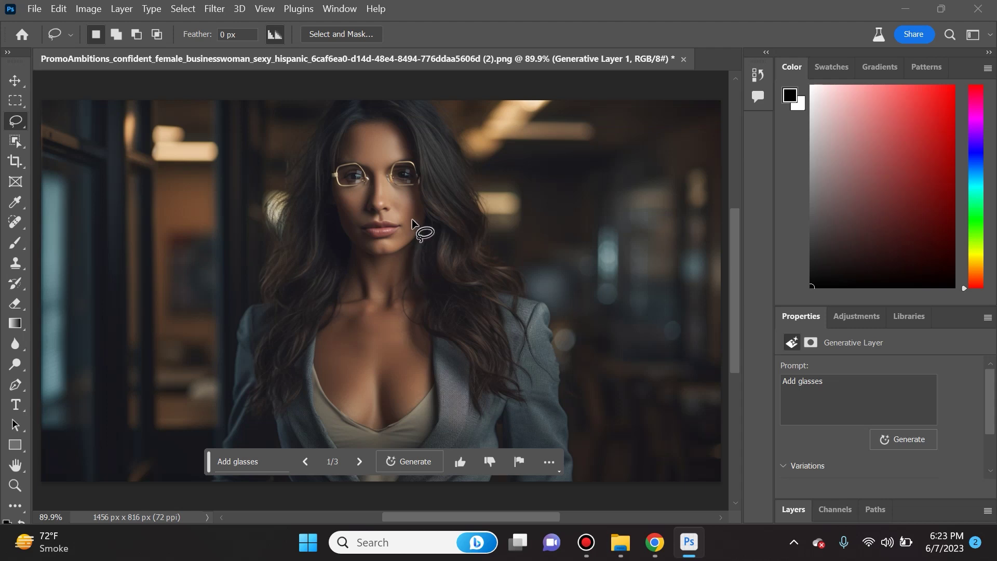
click(359, 461)
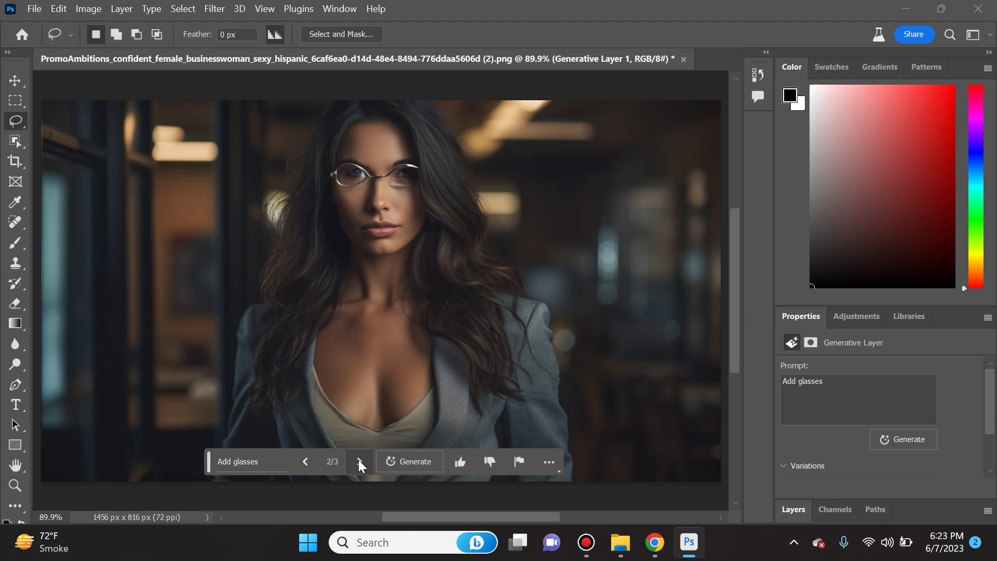
click(360, 461)
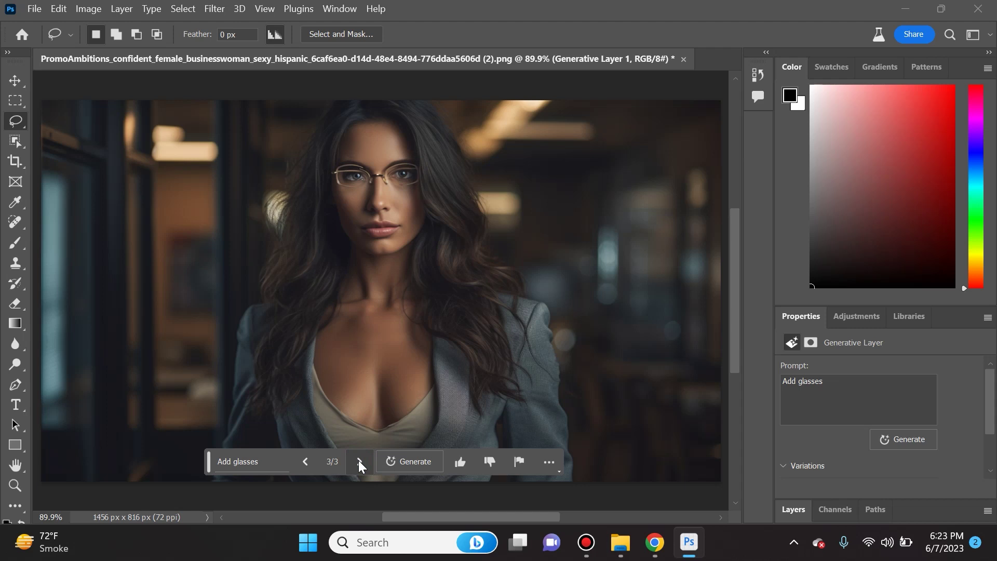
- Generate a pearl necklace from 'Add necklace' on the woman's collarbone, keeping variation 1 of 3
mouse_move(326, 311)
mouse_down()
mouse_move(346, 330)
mouse_move(408, 337)
mouse_move(443, 314)
mouse_move(429, 297)
mouse_move(408, 308)
mouse_move(326, 306)
mouse_move(332, 322)
mouse_up()
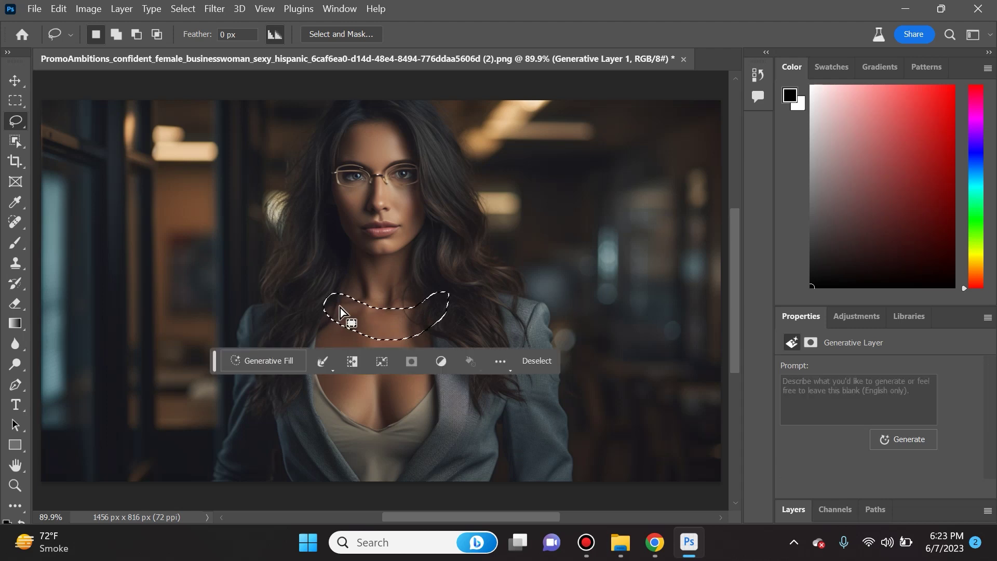
click(274, 360)
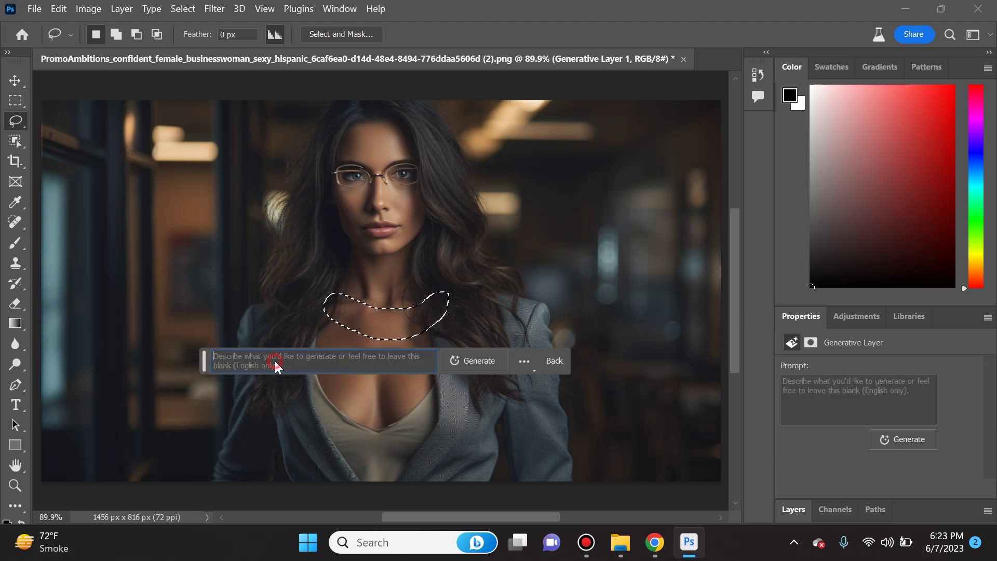
click(306, 358)
text(Add necklace)
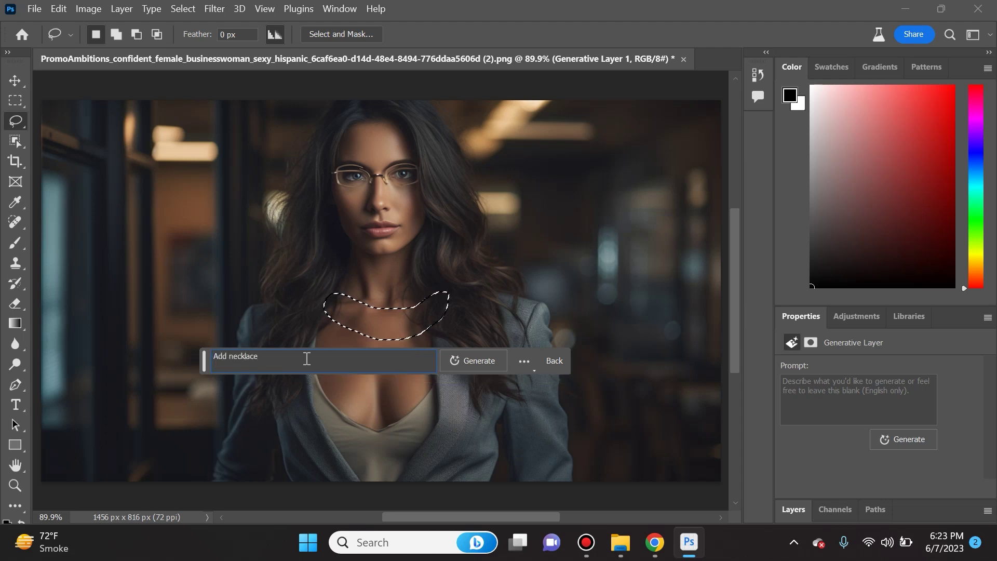
click(474, 363)
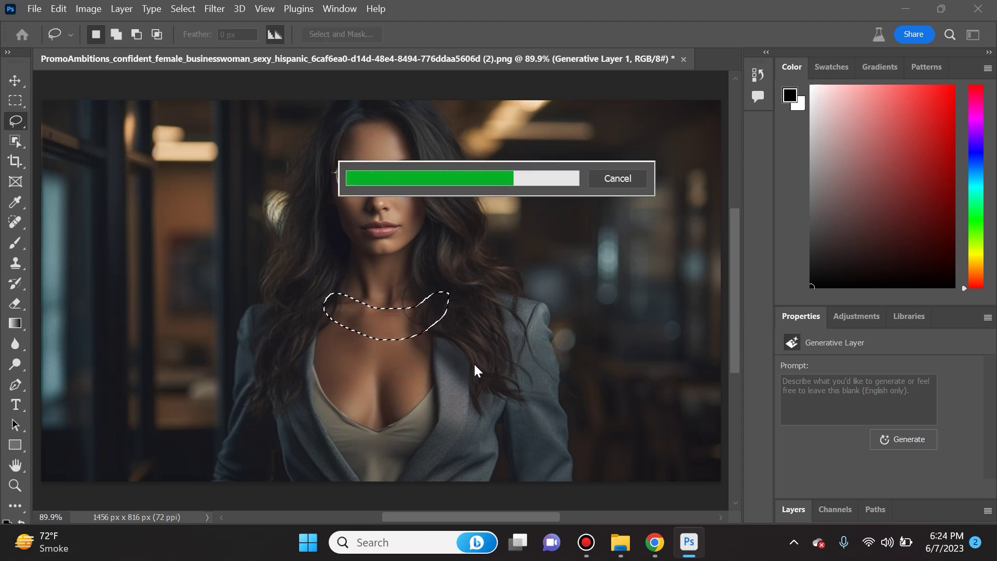
click(474, 363)
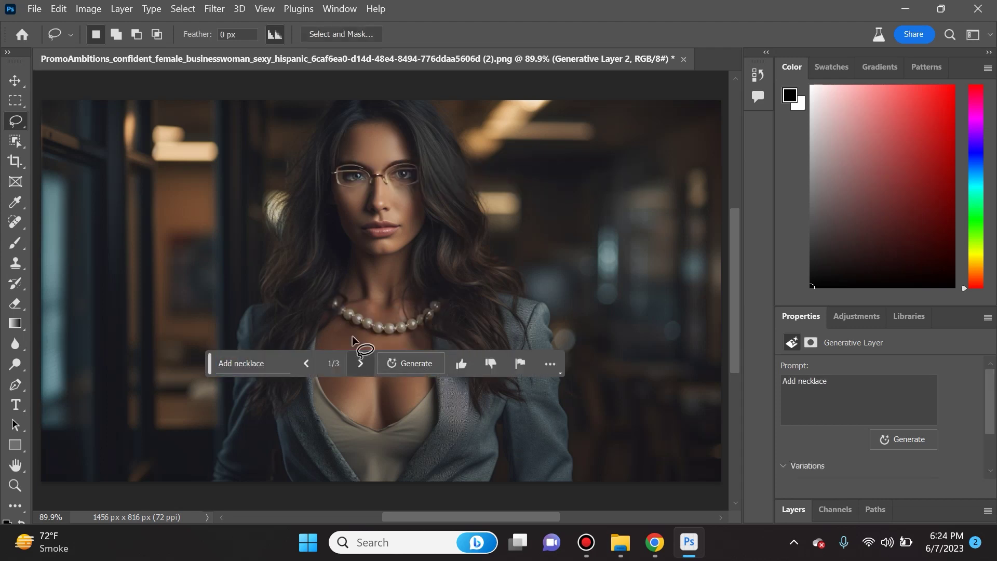
click(359, 366)
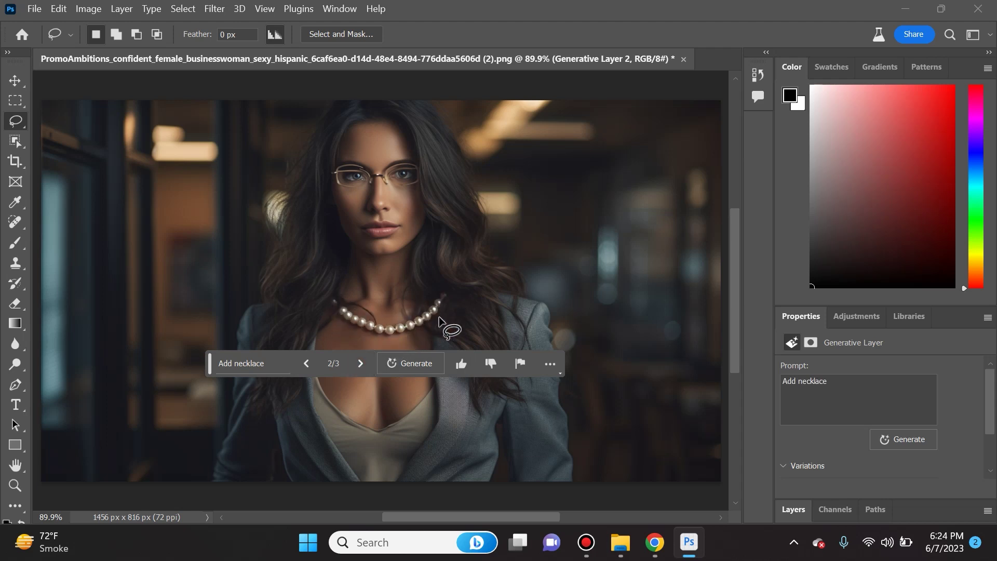
key(ctrl+z)
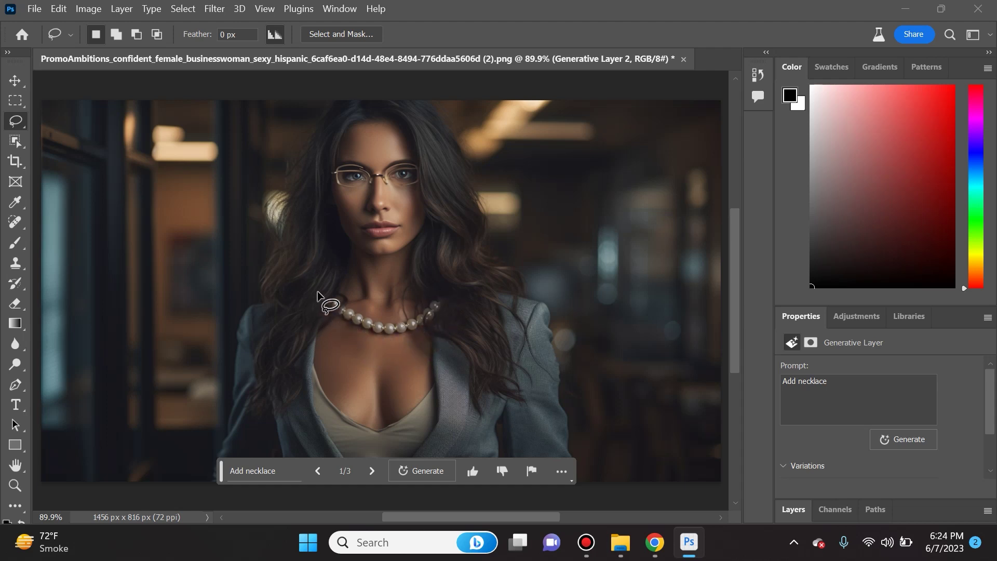
- Zoom out to the whole canvas and drag the portrait's left crop edge inward
scroll(356, 328, up, 5)
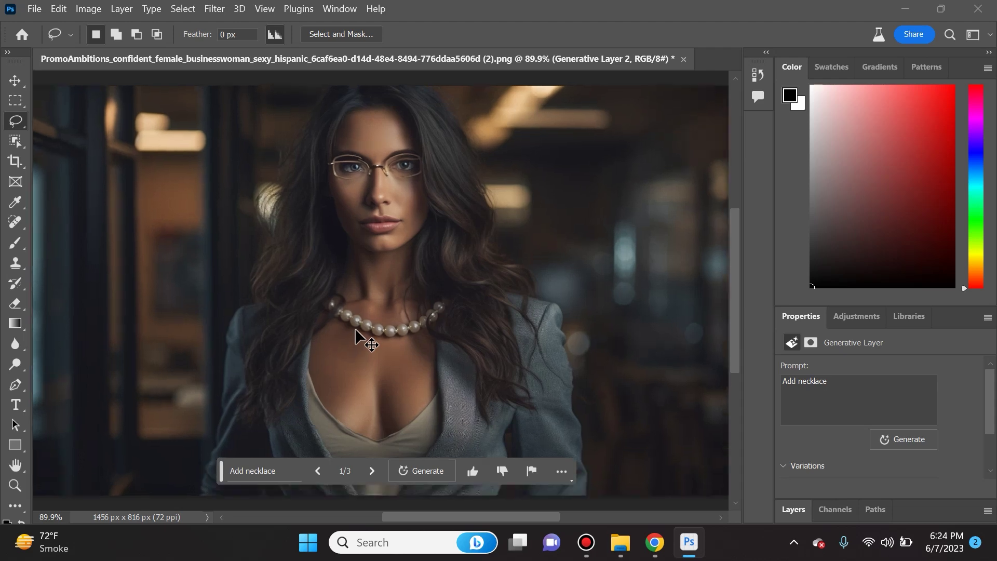
scroll(355, 328, down, 3)
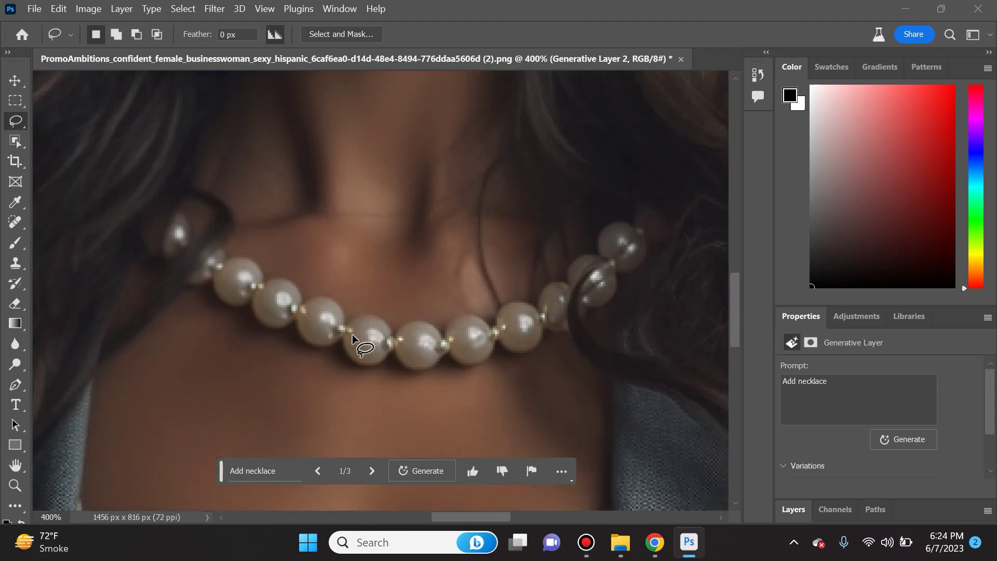
key(ctrl+0)
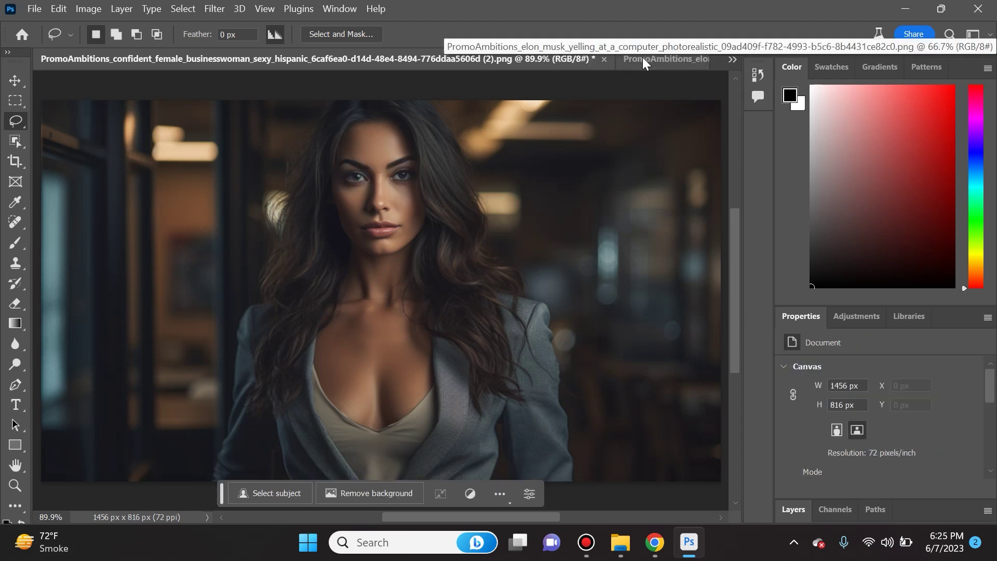
key(ctrl+minus)
key(ctrl+minus)
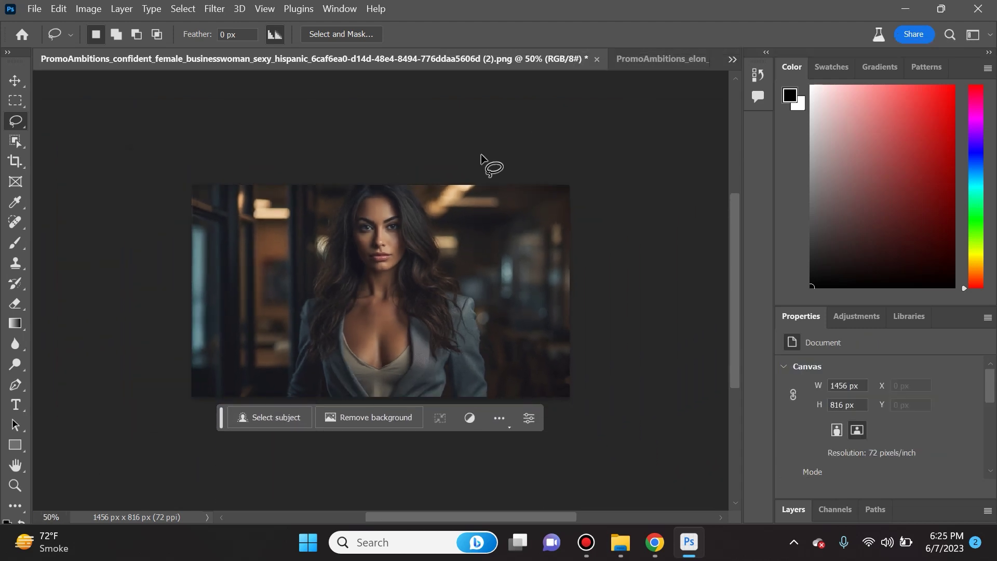
key(c)
drag(192, 299, 223, 298)
- Crop the woman's portrait to 972 px wide and the man's photo to 1390 px
drag(535, 297, 508, 303)
click(794, 35)
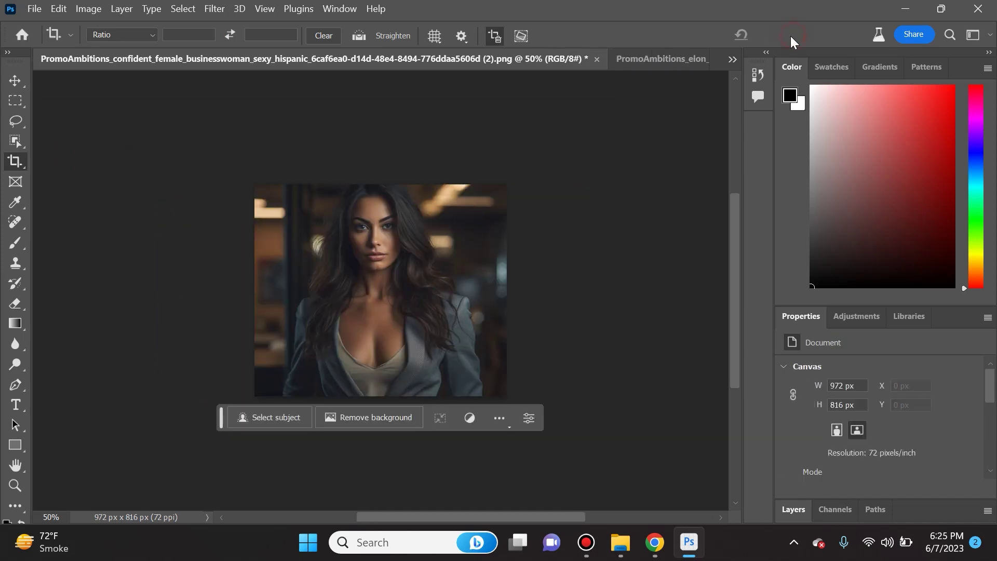
click(663, 59)
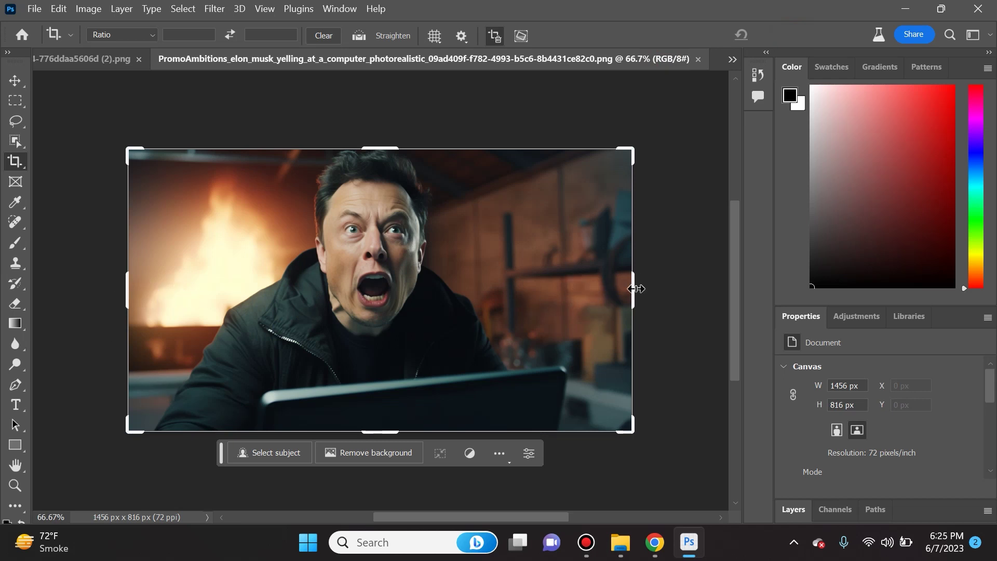
drag(637, 289, 625, 292)
click(795, 35)
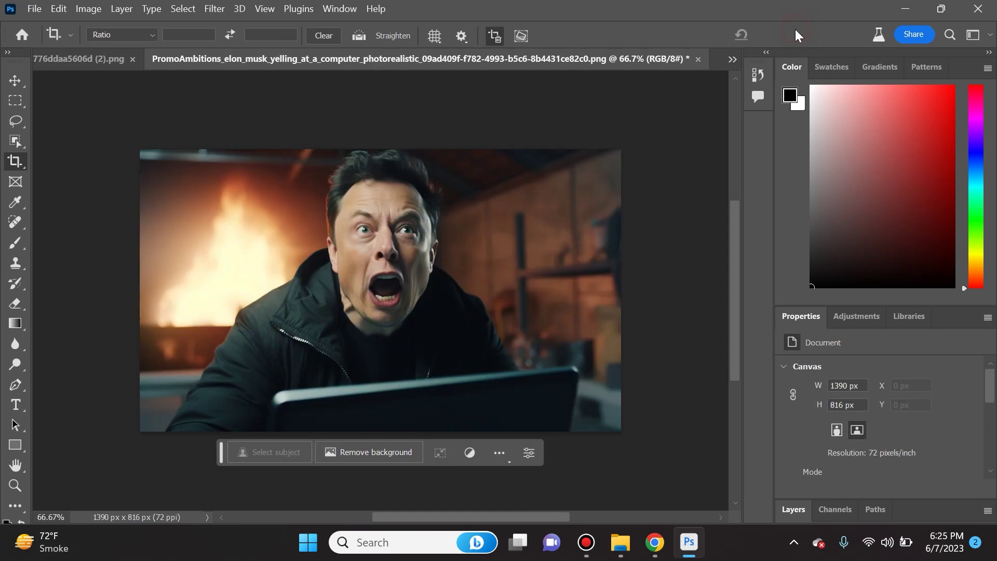
- Extend the woman's canvas leftward, then unlock the man's background as Layer 0 and drag it in
click(91, 60)
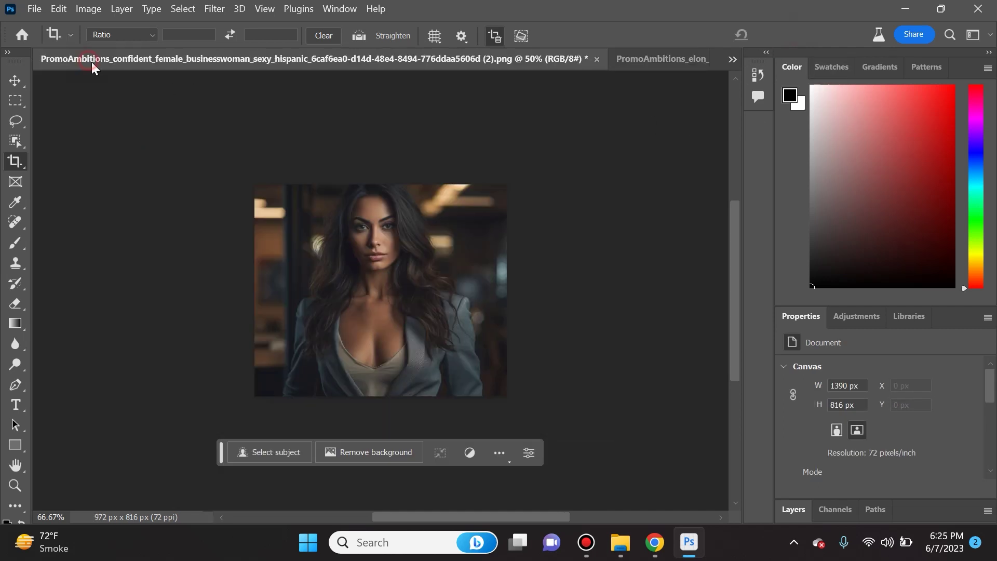
drag(250, 287, 113, 289)
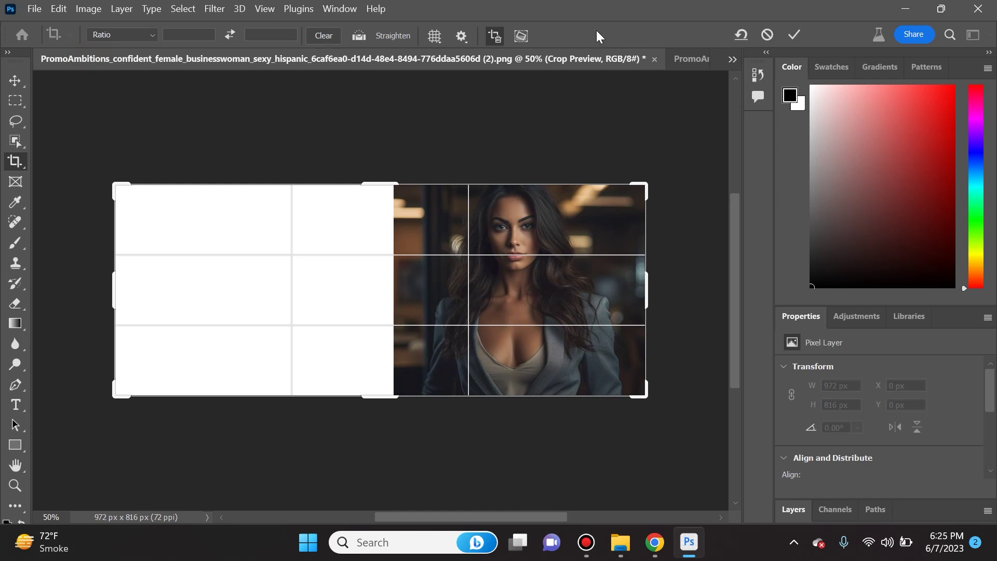
click(691, 60)
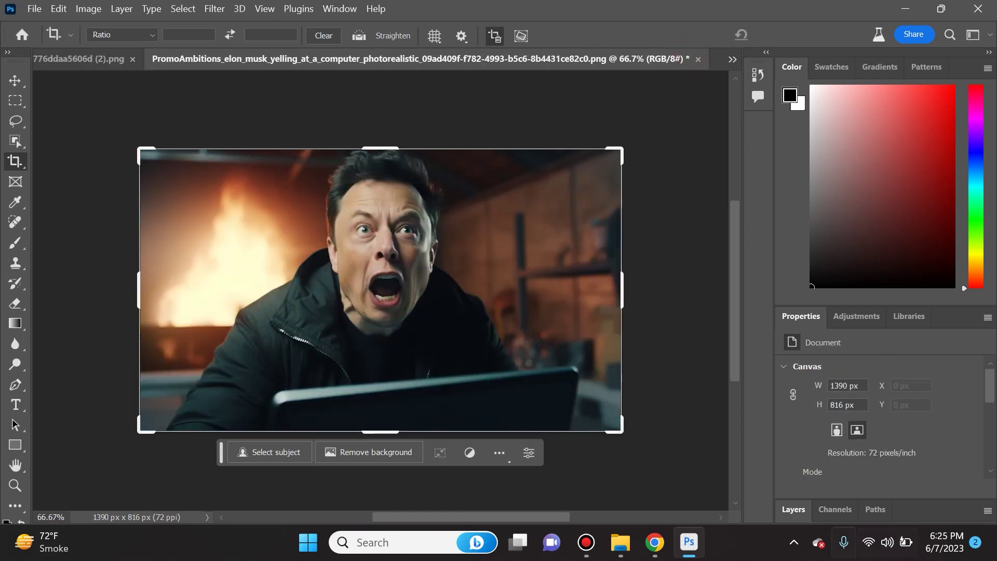
click(795, 508)
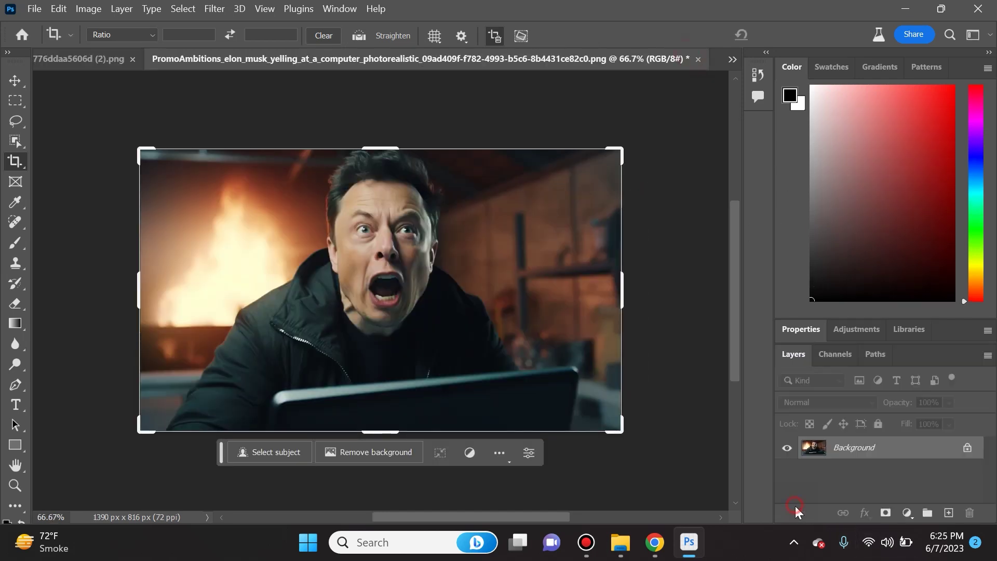
click(965, 450)
drag(933, 457, 301, 268)
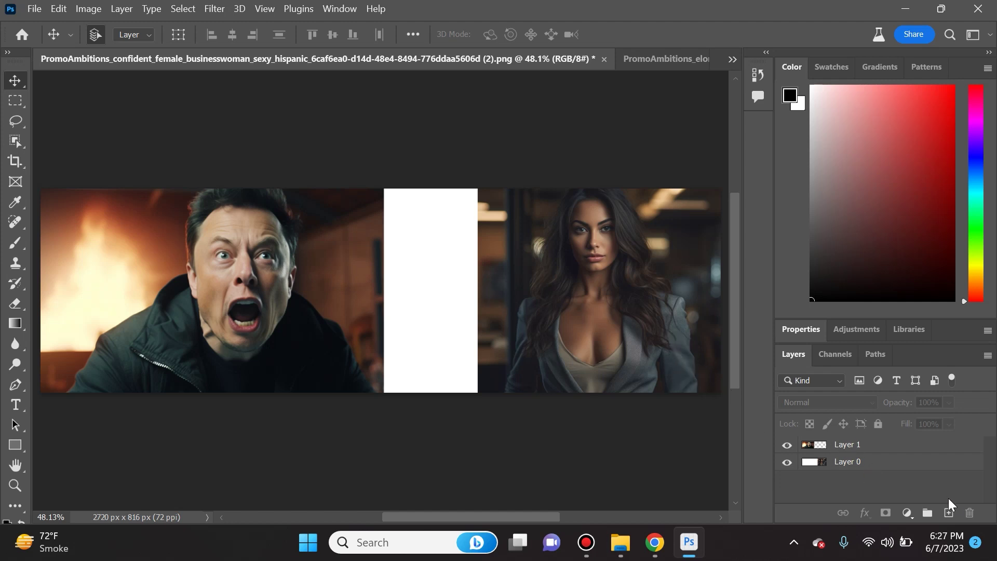
- Stamp the visible banner into a new Layer 2 and hide Layer 1
click(878, 446)
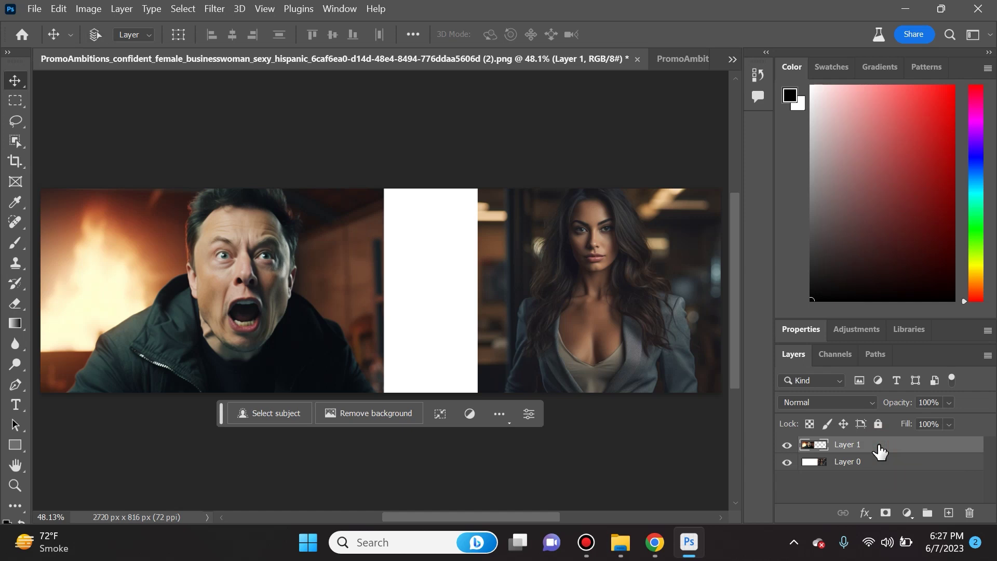
key(ctrl+shift+alt+n)
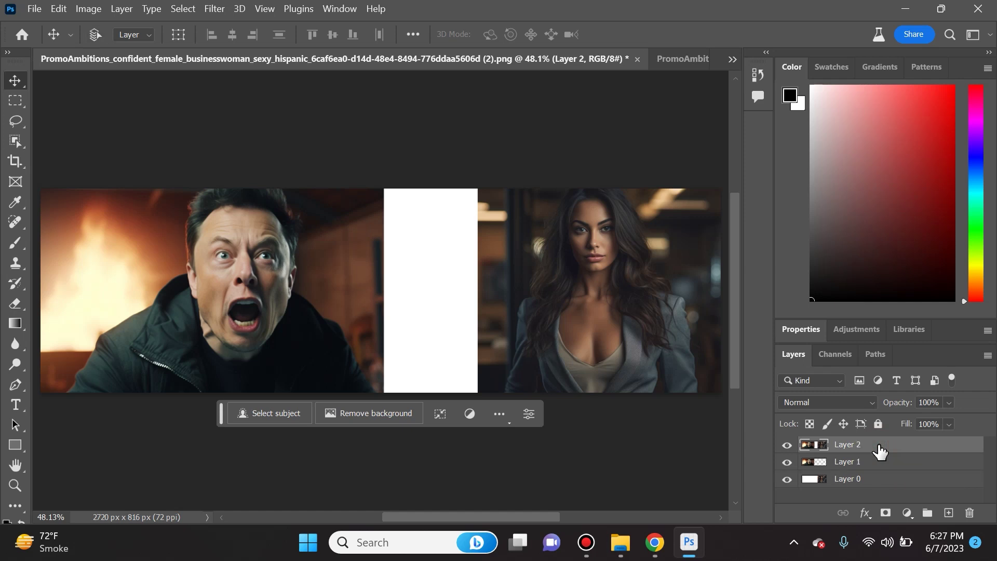
click(788, 461)
- Select the white strip plus some picture on each side and Generative Fill it
click(15, 102)
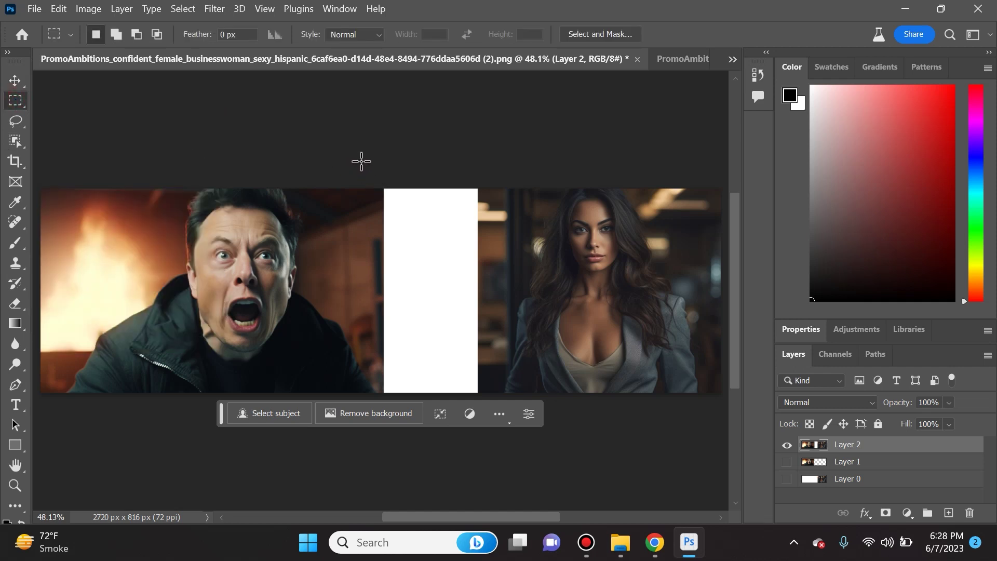
drag(371, 160, 493, 429)
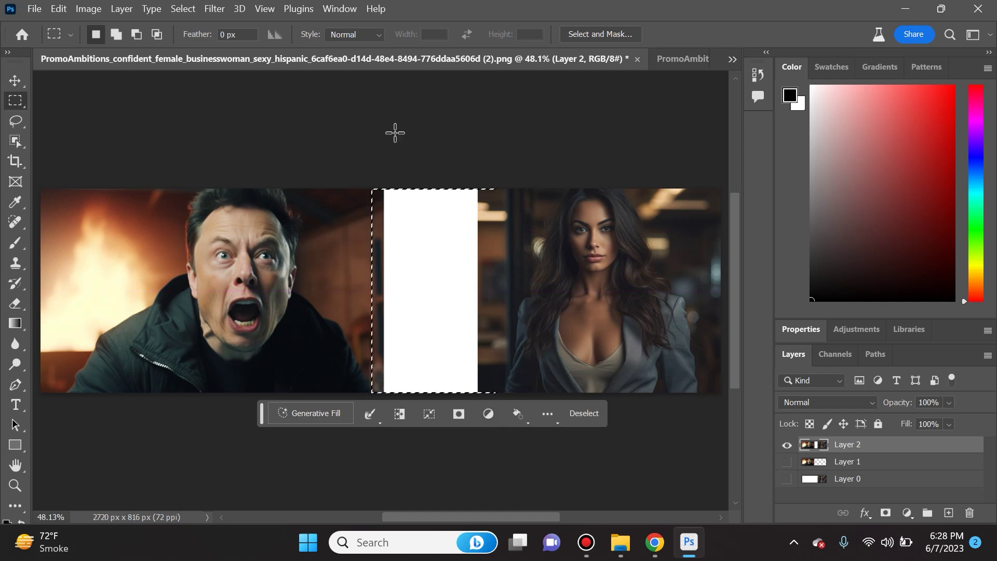
drag(354, 179, 522, 416)
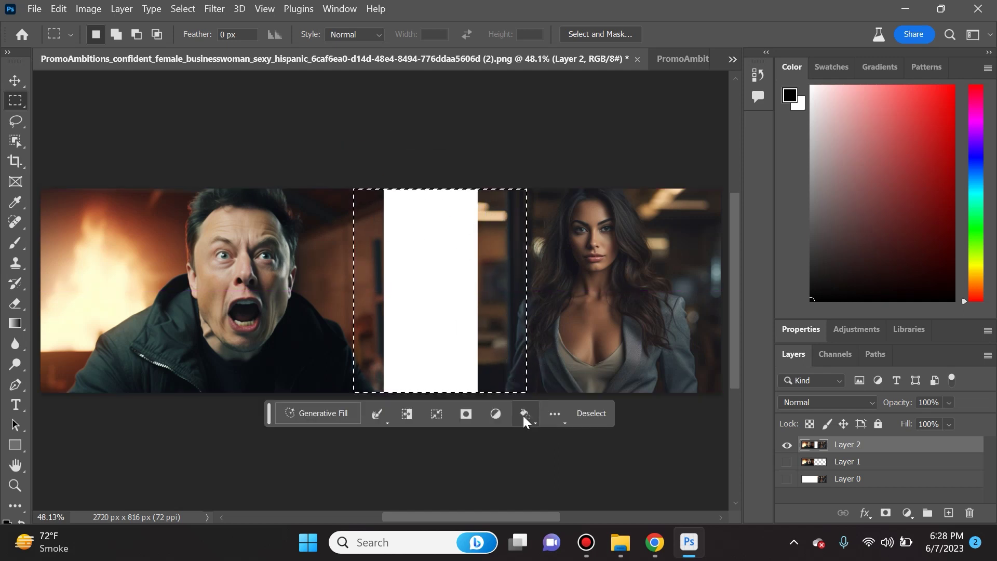
click(310, 413)
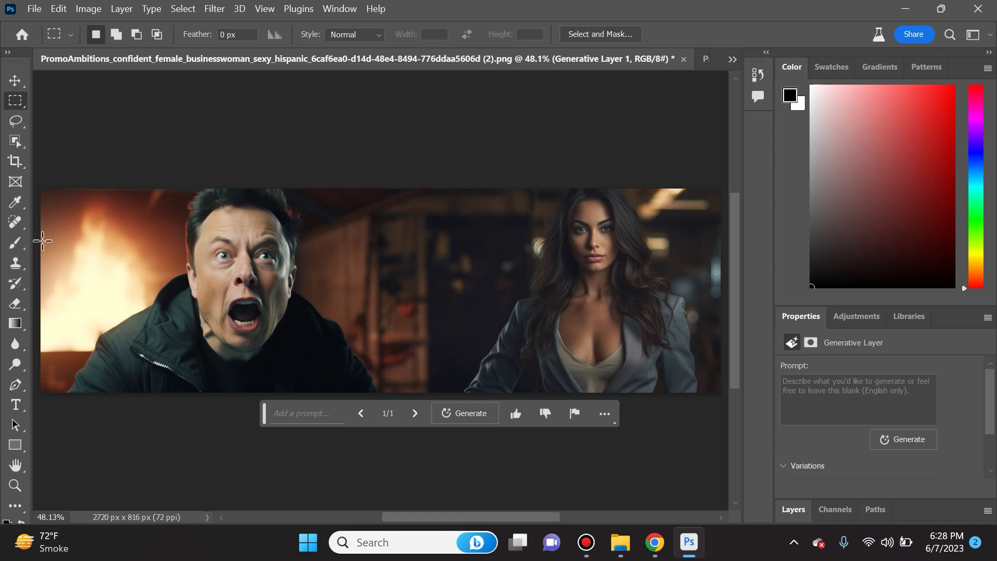
click(15, 120)
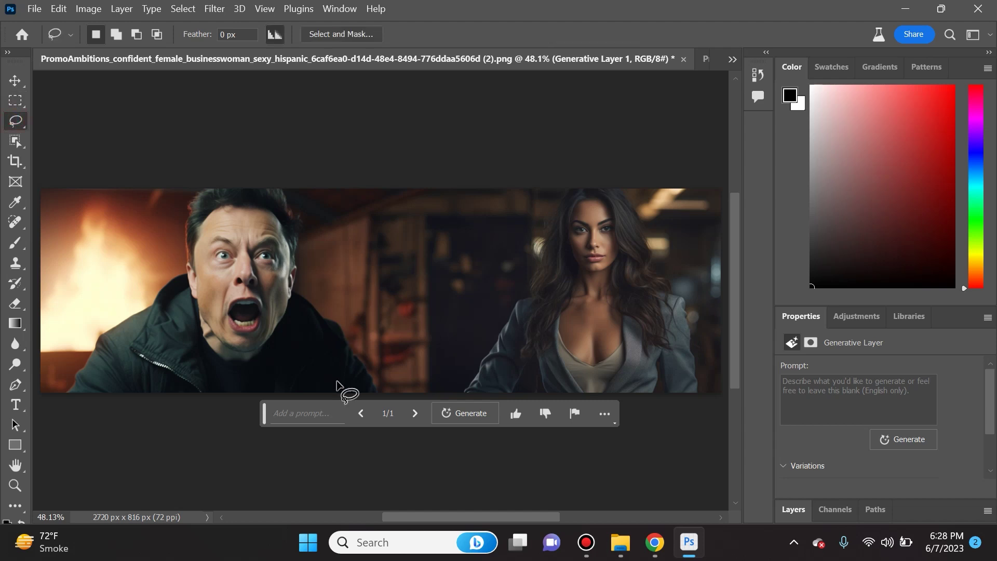
- Lasso the area between the two people and generate 'Evil Alien' there
mouse_move(334, 387)
mouse_down()
mouse_move(340, 297)
mouse_move(363, 222)
mouse_move(437, 209)
mouse_move(509, 251)
mouse_move(507, 328)
mouse_move(526, 401)
mouse_up()
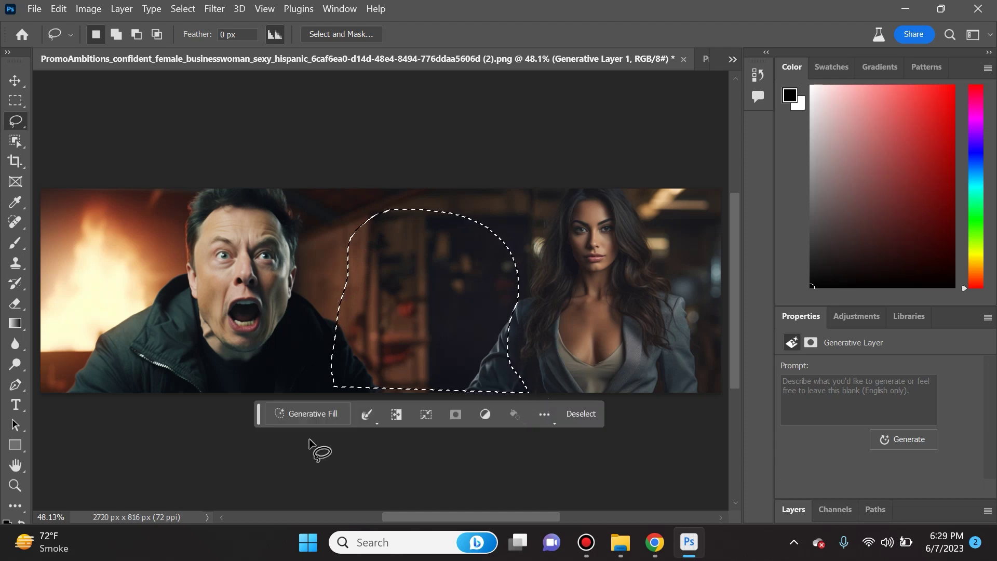
click(302, 413)
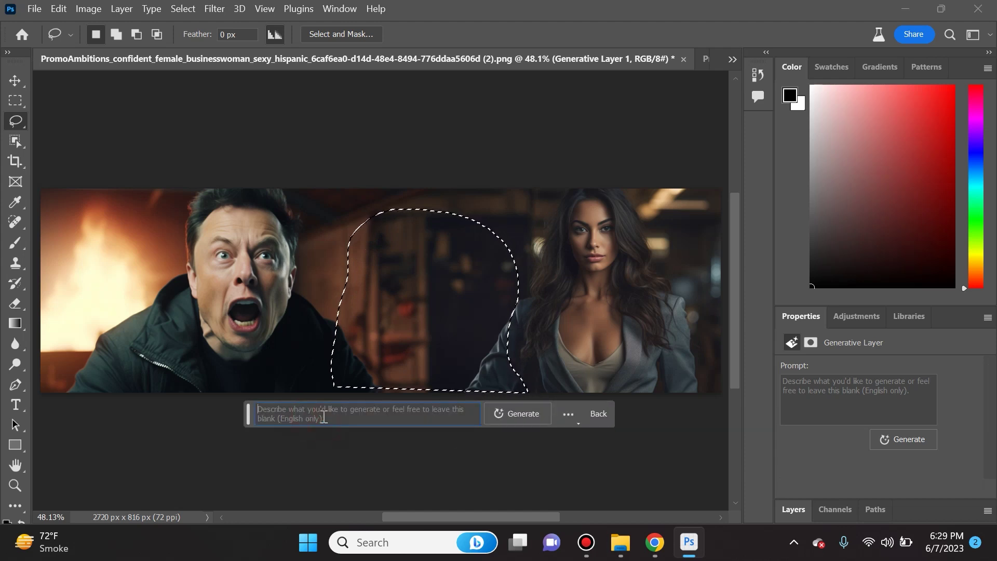
click(323, 416)
text(Evil )
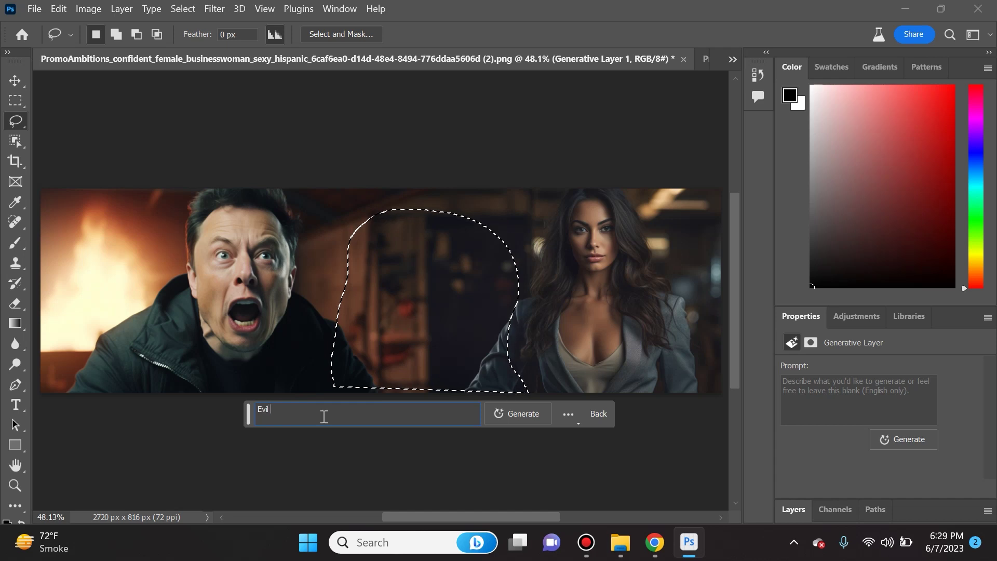
text(Alien)
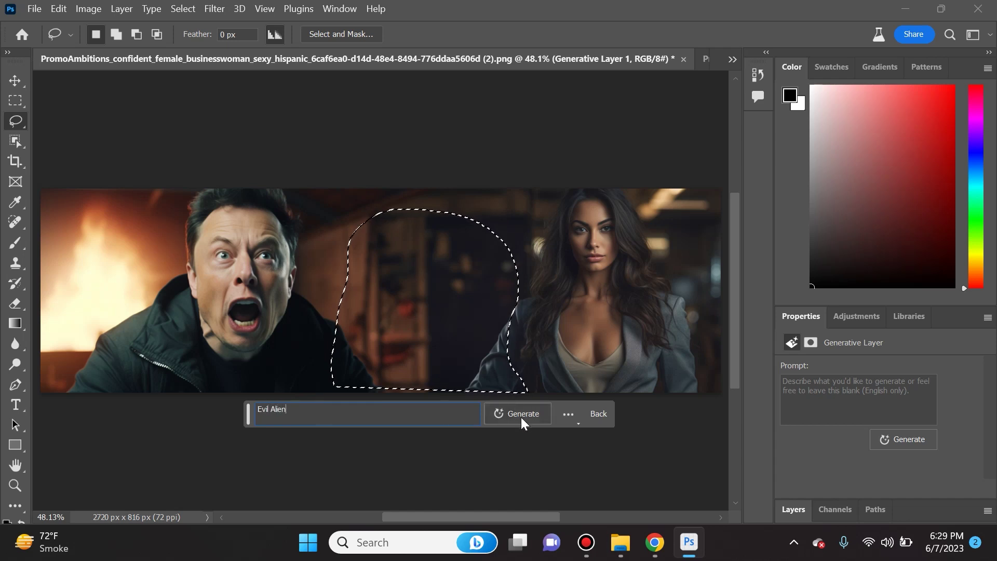
click(521, 414)
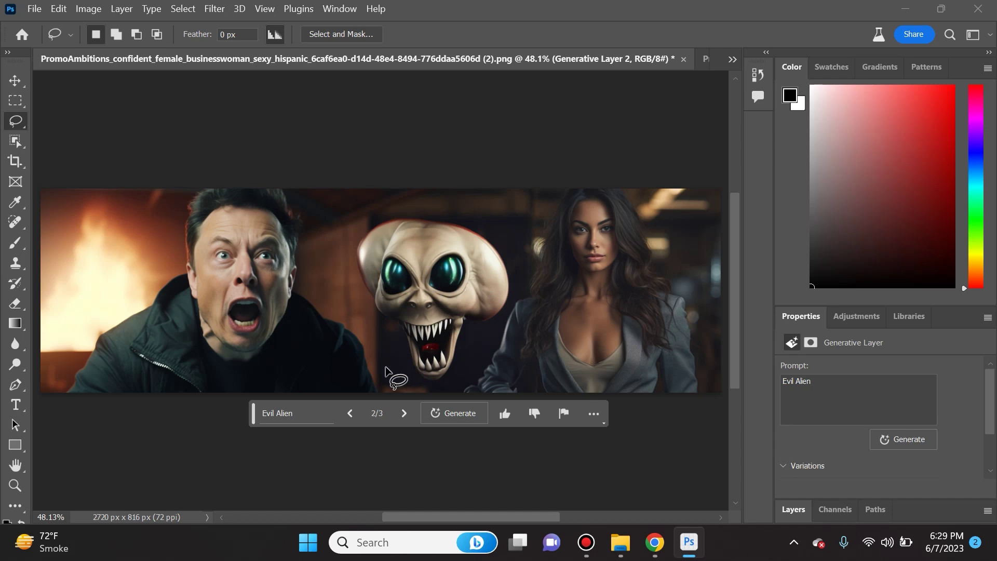
- Circle-select the alien and generate 'accountant logo emblem' in its place
key(m)
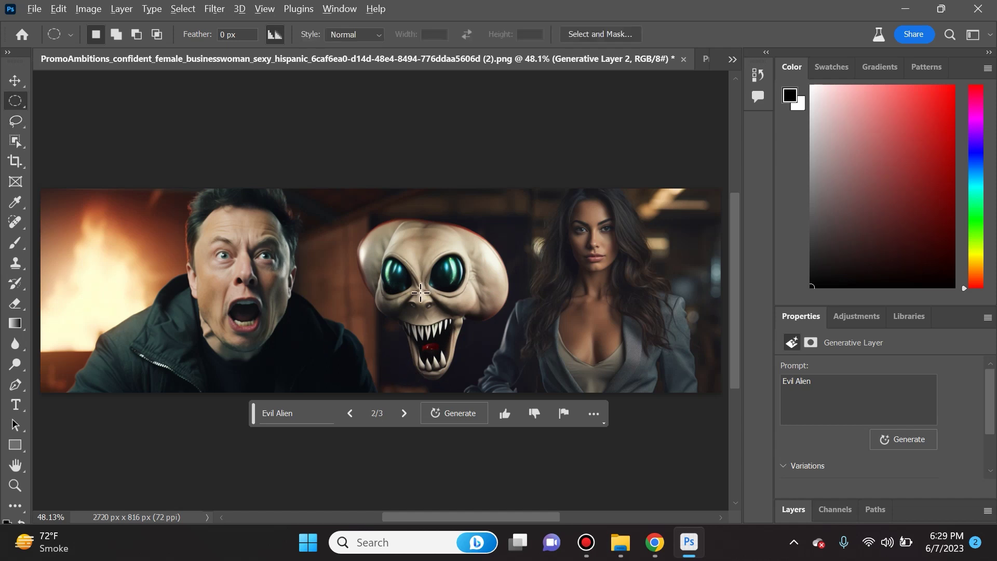
drag(421, 291, 540, 192)
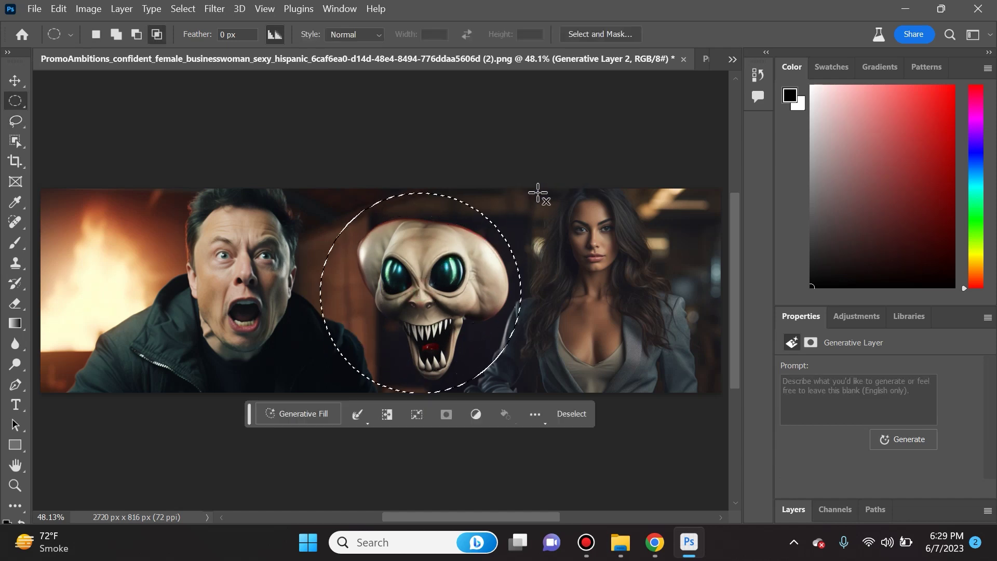
click(301, 420)
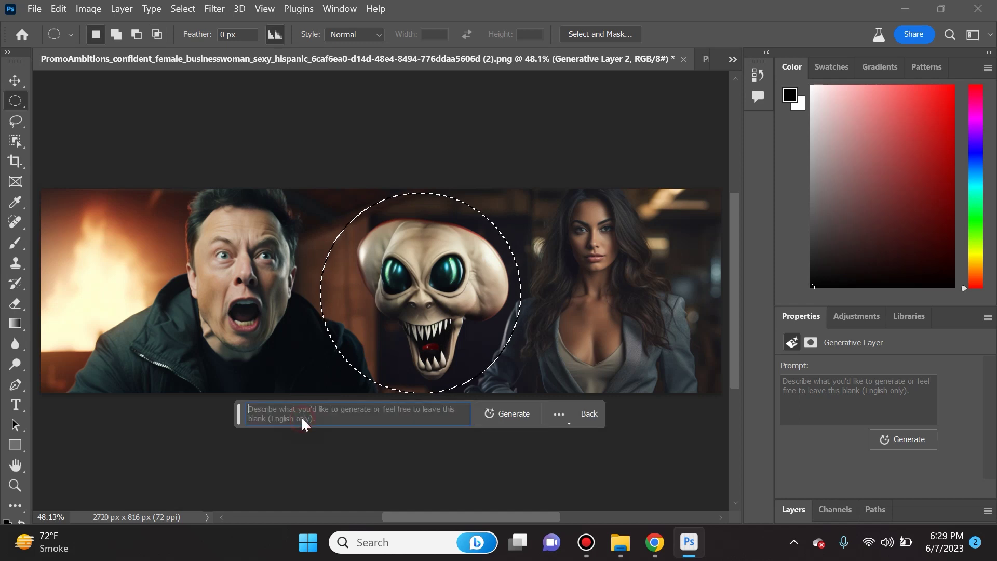
text(acc)
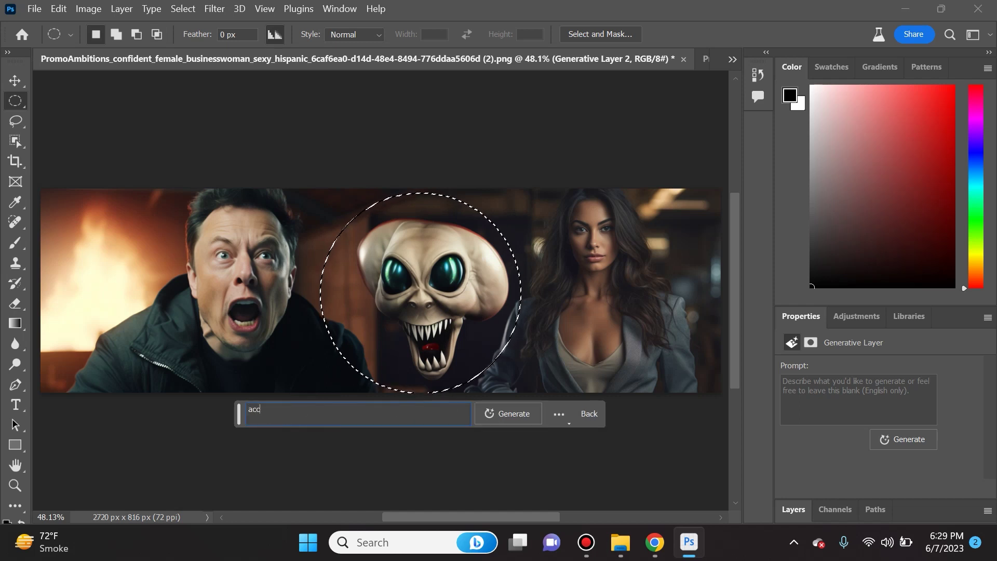
text(ountant logo )
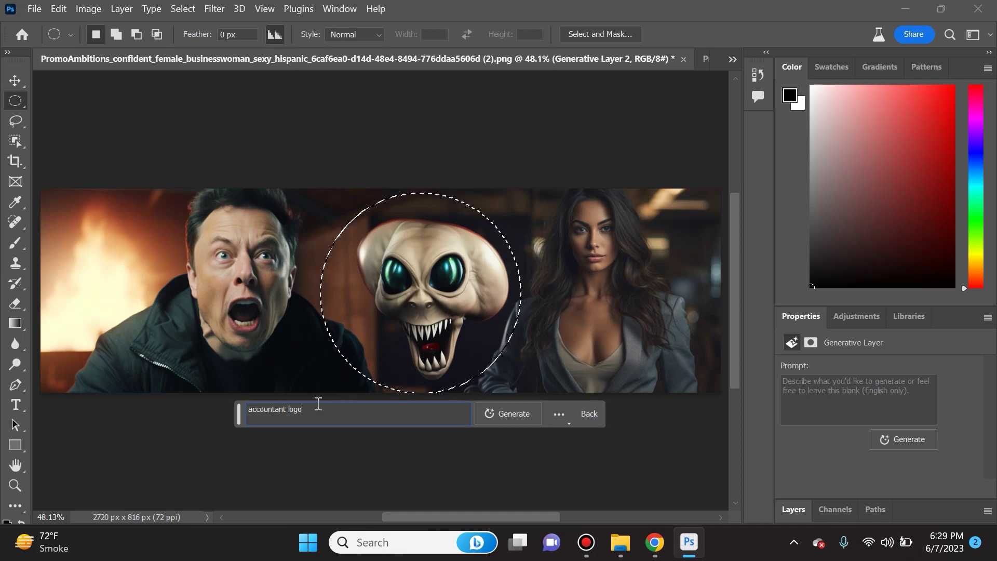
text(emblem)
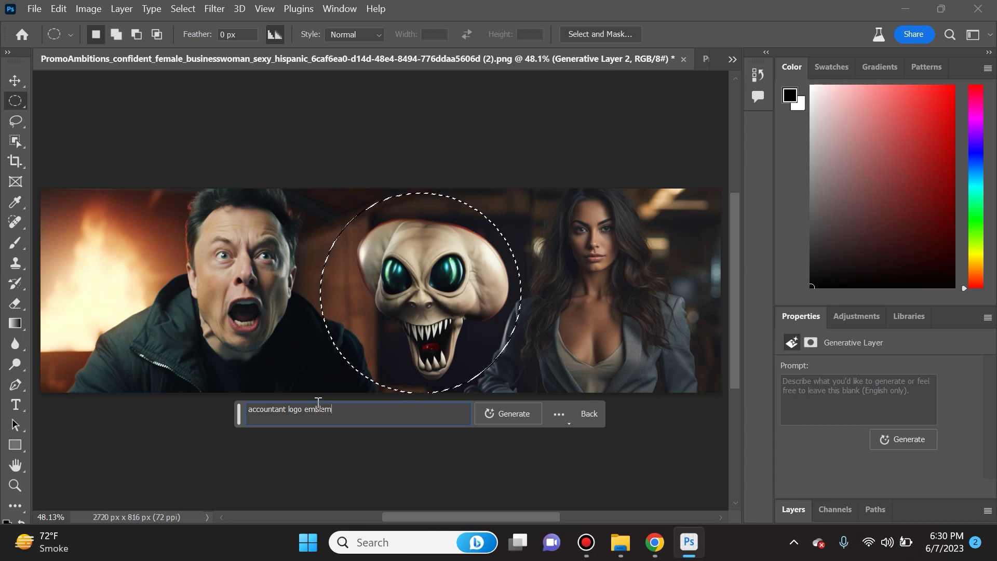
click(507, 413)
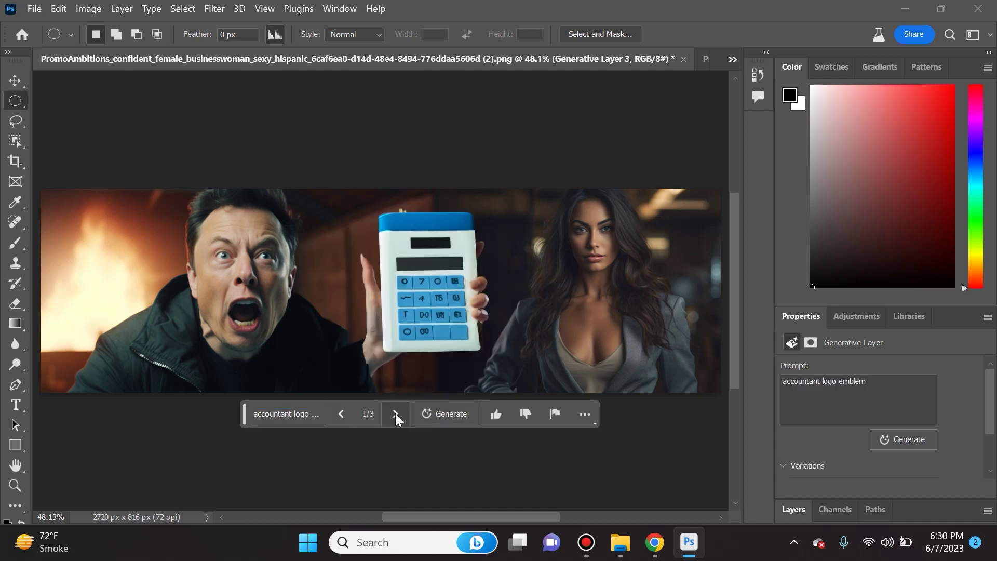
- Browse the emblem variations and keep the round document-icon logo
click(395, 413)
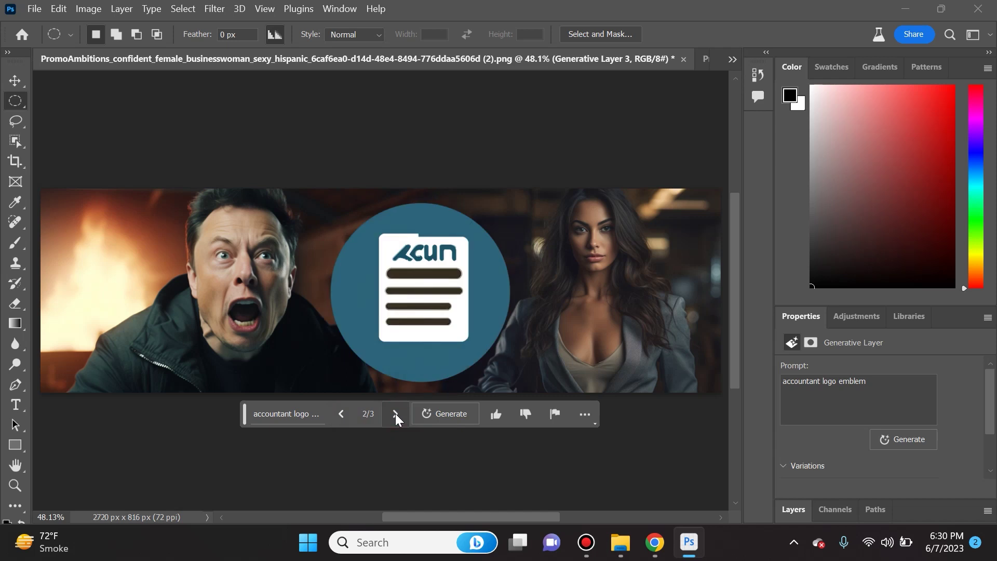
click(395, 413)
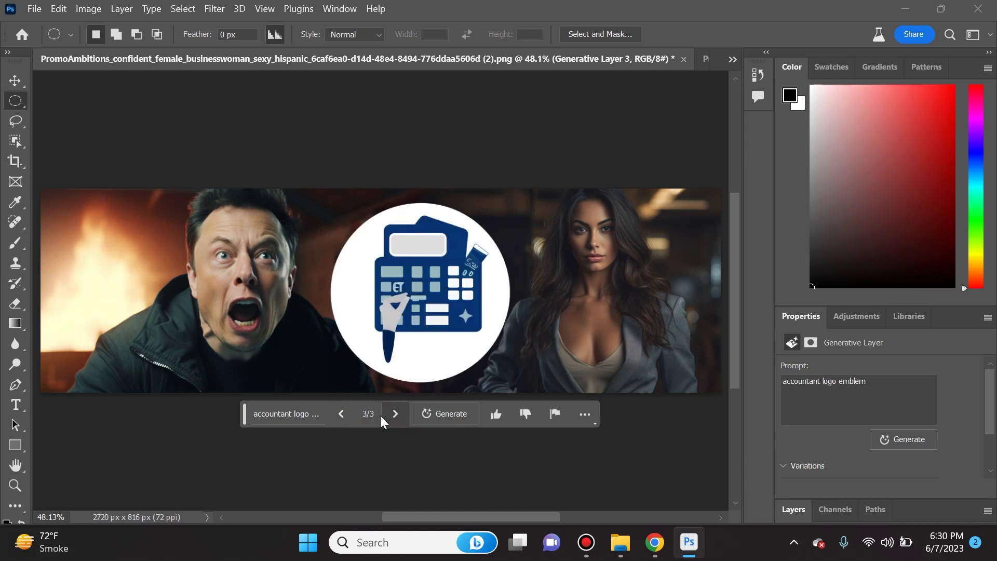
click(341, 414)
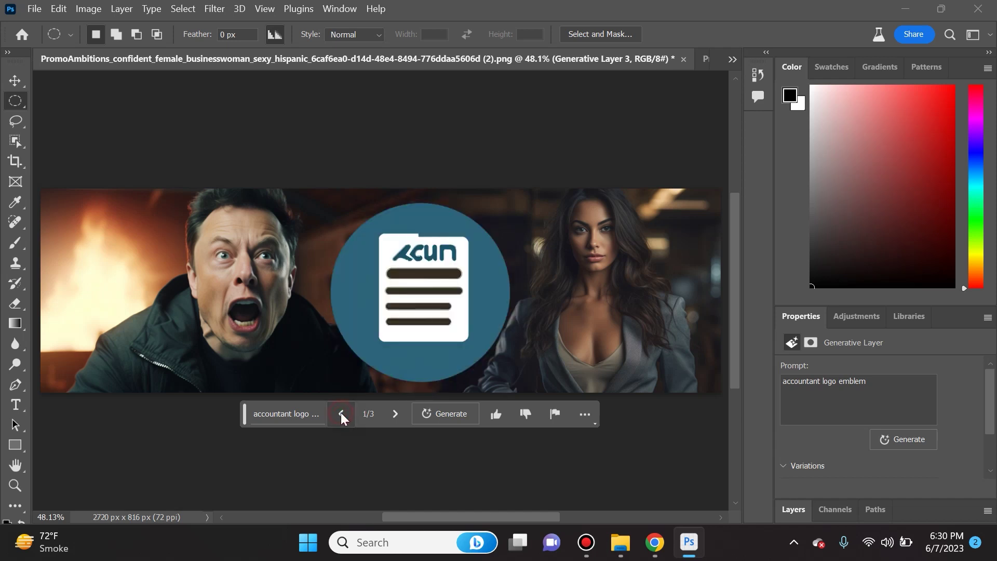